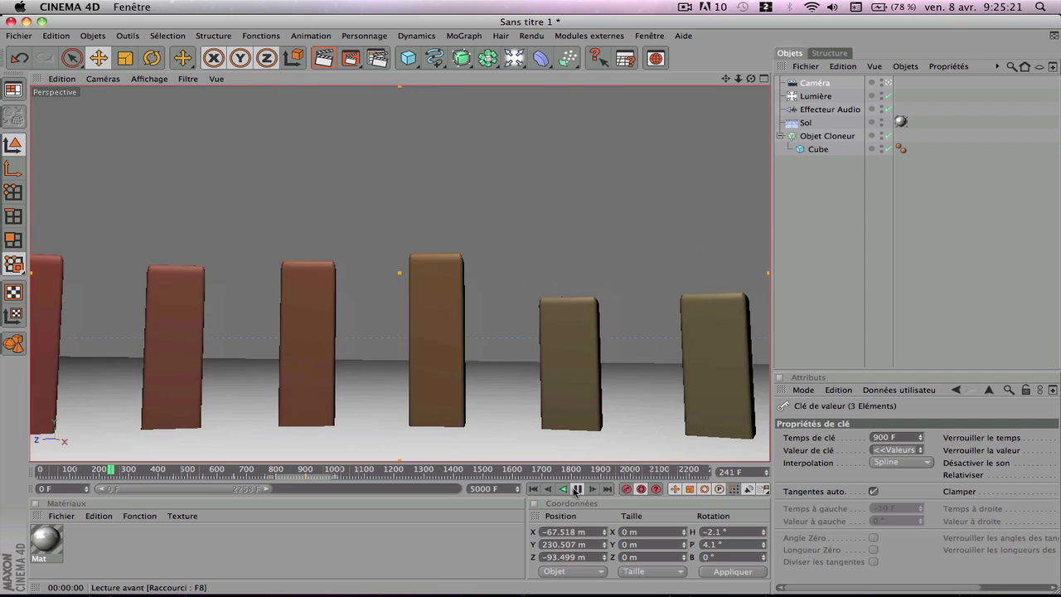
# Stop playback, then shift the camera's animation keys to earlier frames within a 1054-frame timeline view
pyautogui.click(577, 490)
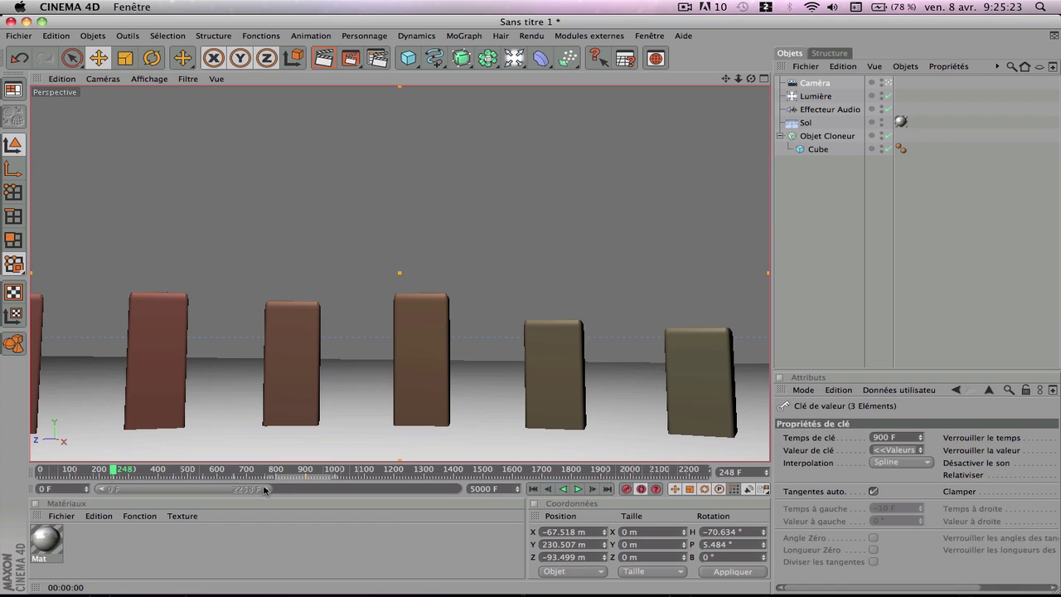
pyautogui.moveTo(265, 488); pyautogui.dragTo(183, 502)
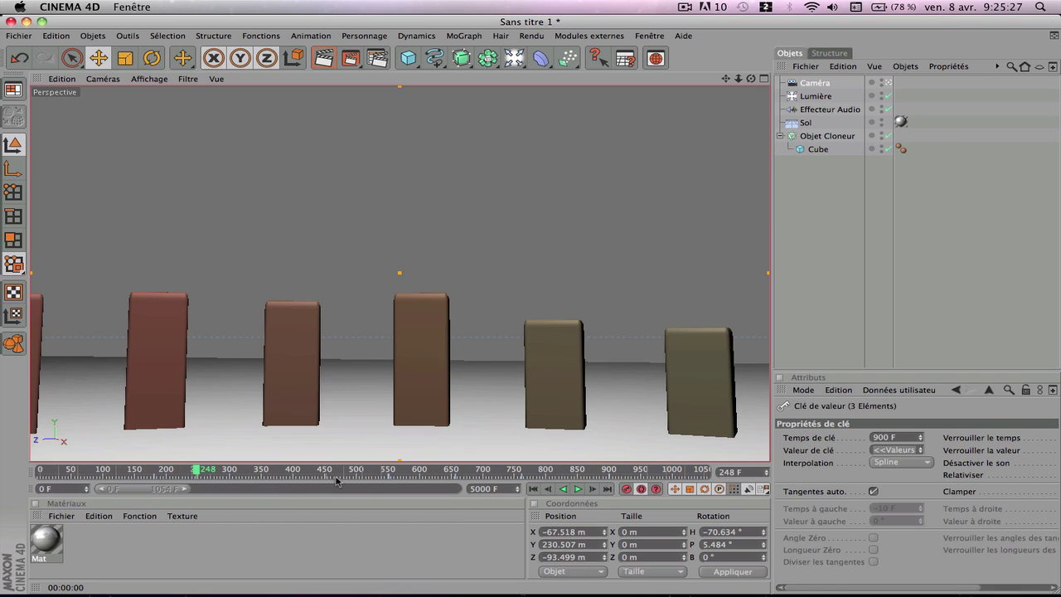
pyautogui.moveTo(308, 479); pyautogui.dragTo(521, 477)
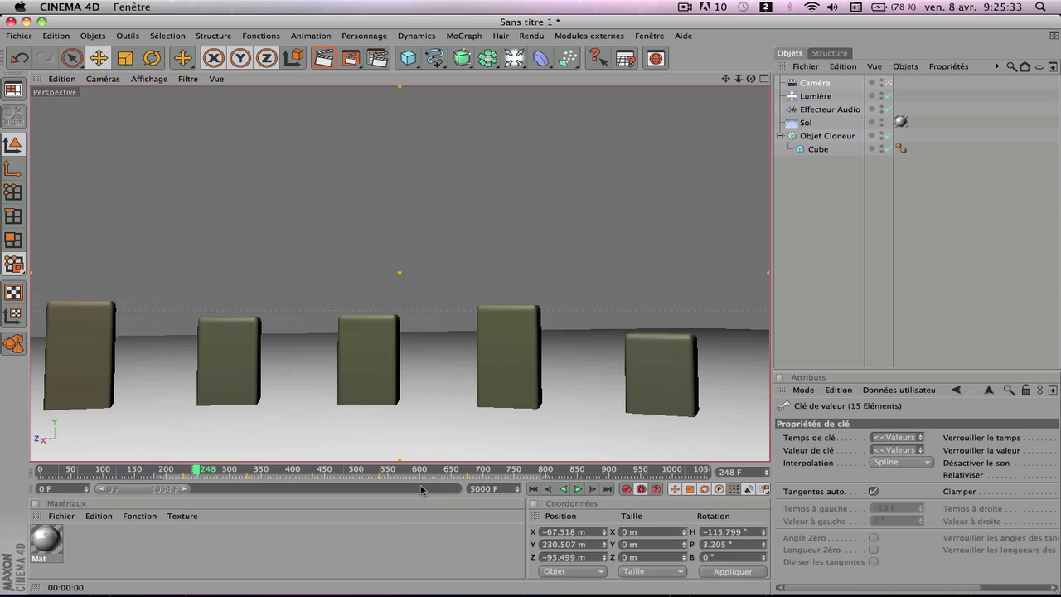
pyautogui.click(602, 479)
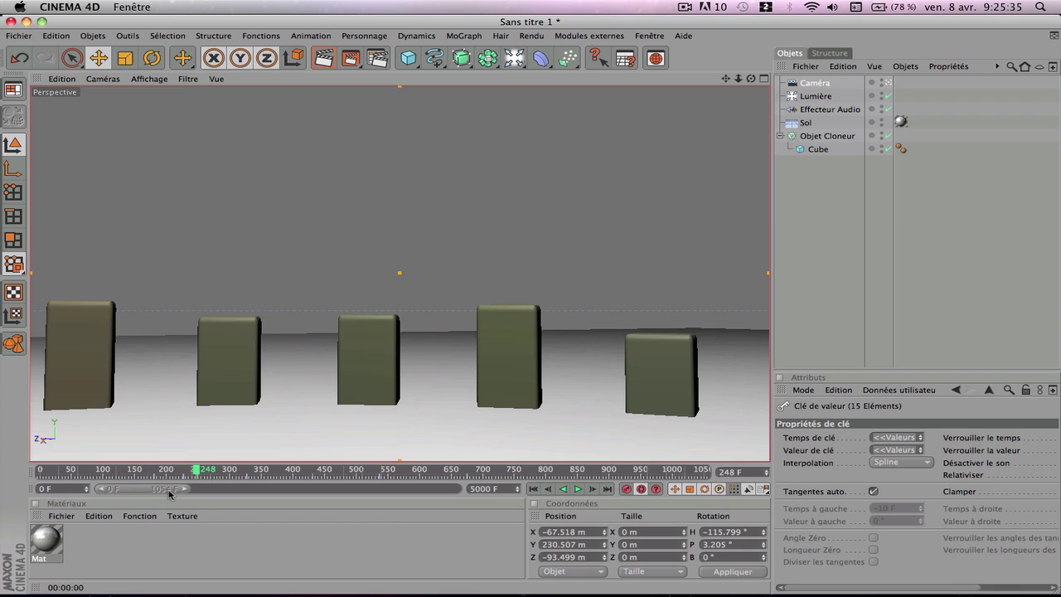
# Replay the animation from the start to check the camera movement, stopping at frame 736
pyautogui.moveTo(169, 494); pyautogui.dragTo(243, 506)
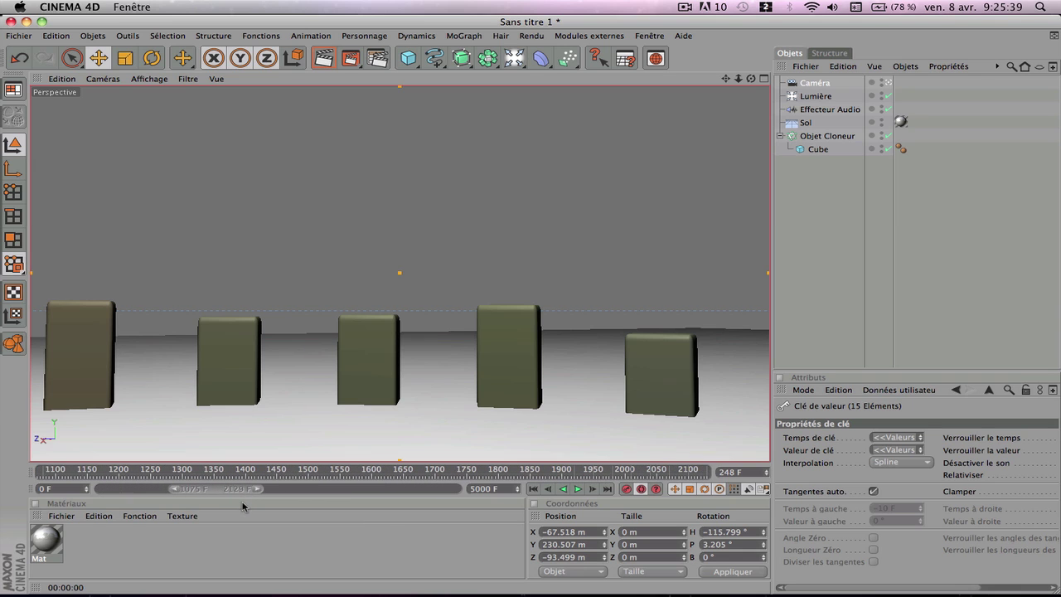
pyautogui.click(533, 489)
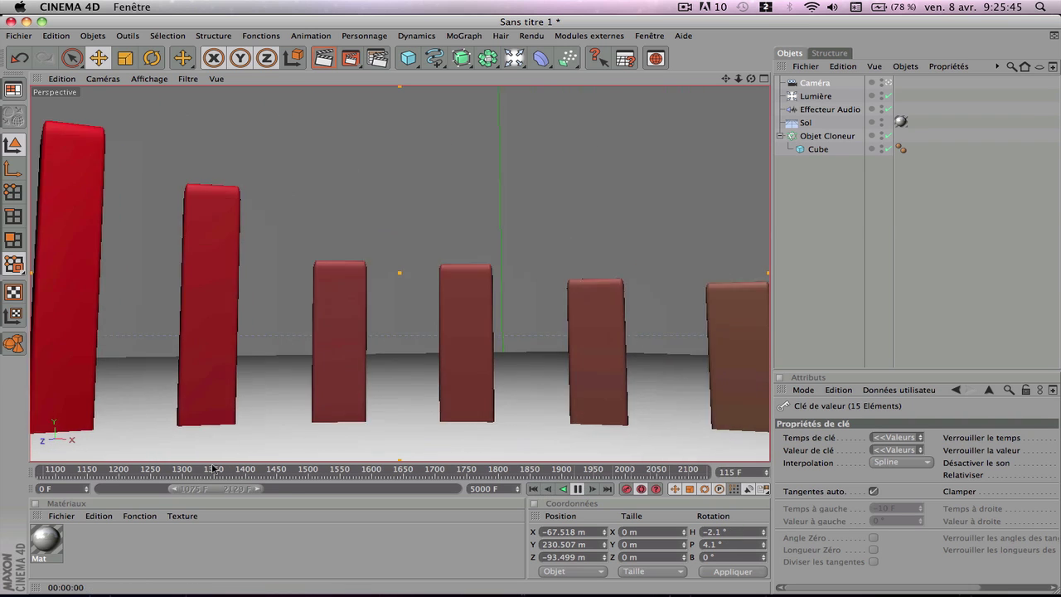
pyautogui.moveTo(192, 488); pyautogui.dragTo(114, 489)
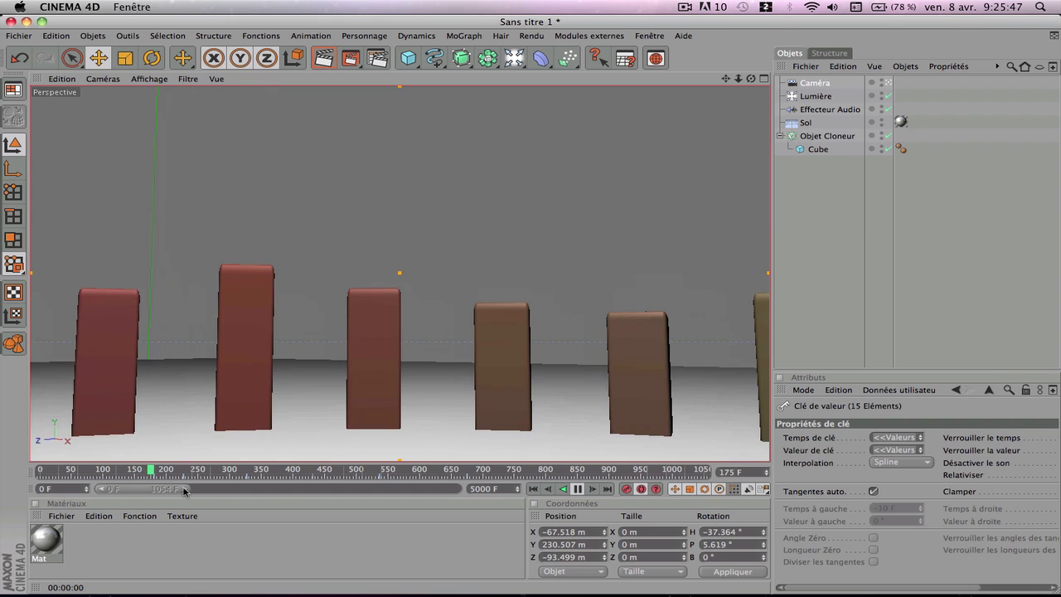
pyautogui.moveTo(182, 489); pyautogui.dragTo(321, 488)
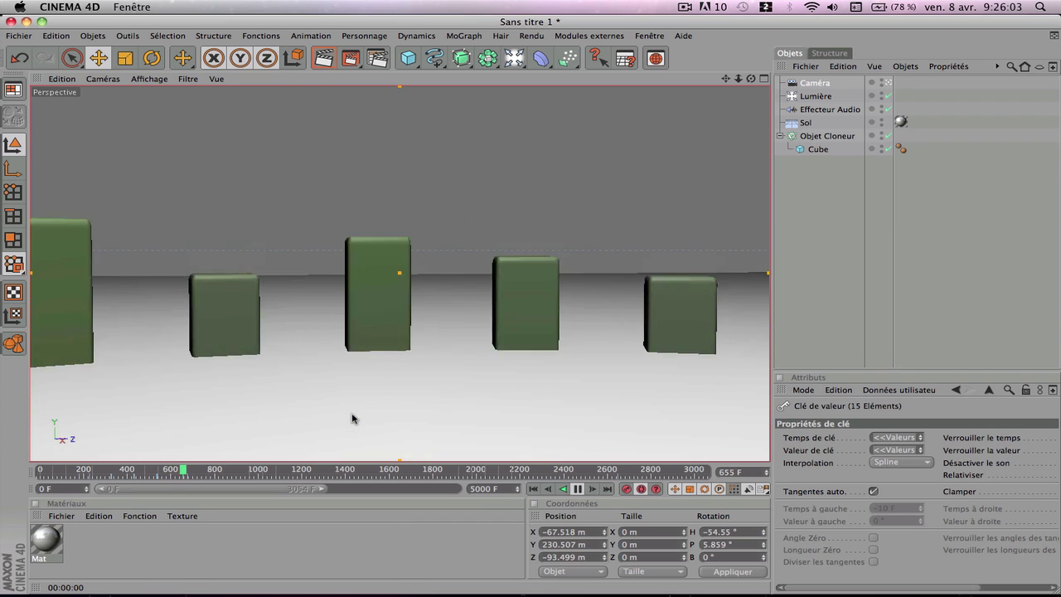
pyautogui.click(580, 489)
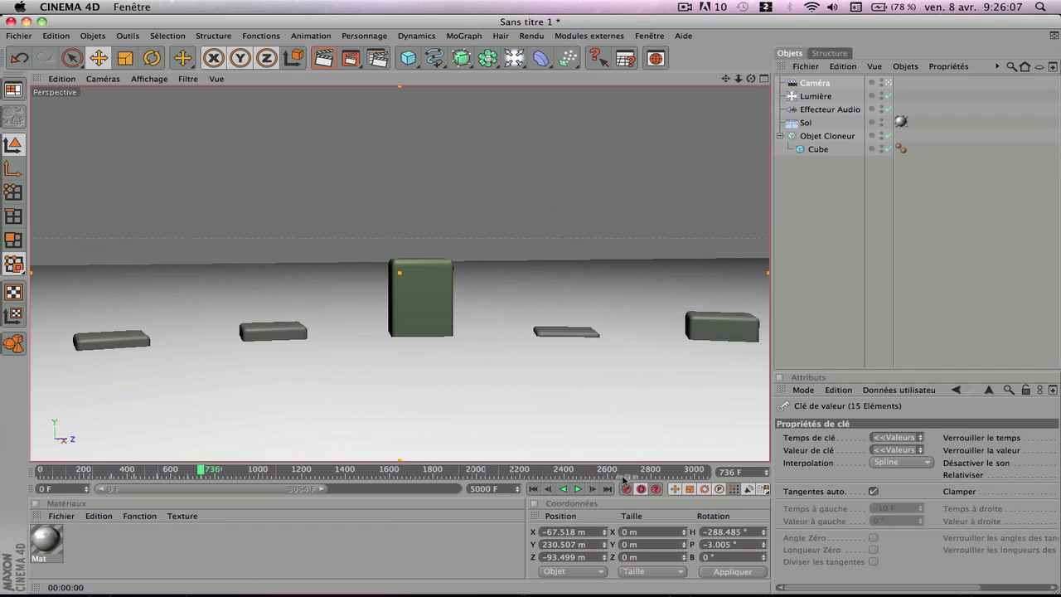
# Move the late camera keyframe to frame 810 and return to the start of the animation
pyautogui.click(623, 479)
pyautogui.moveTo(583, 479); pyautogui.dragTo(183, 453)
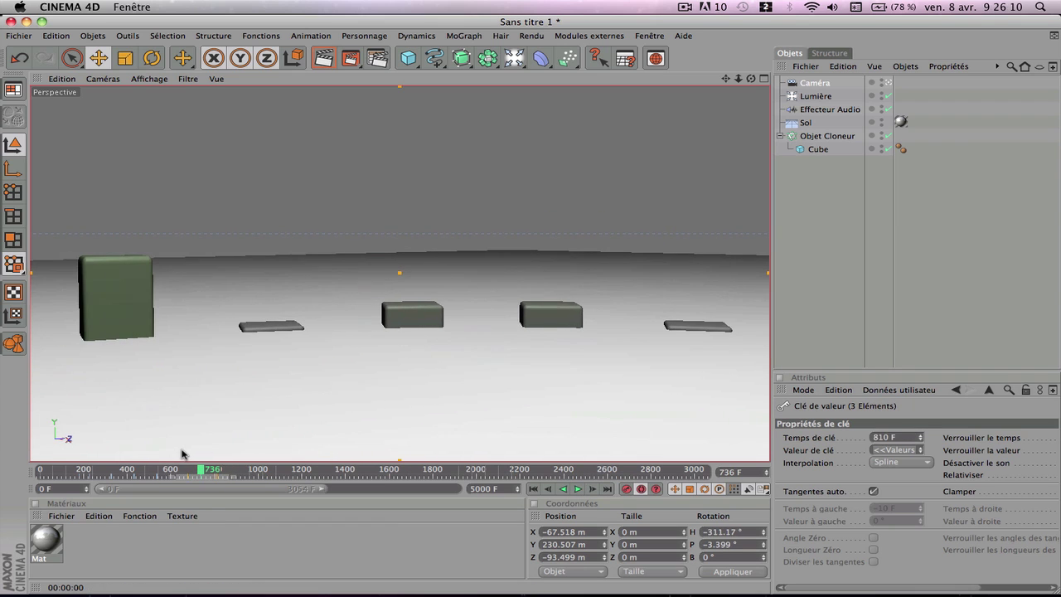
pyautogui.click(549, 490)
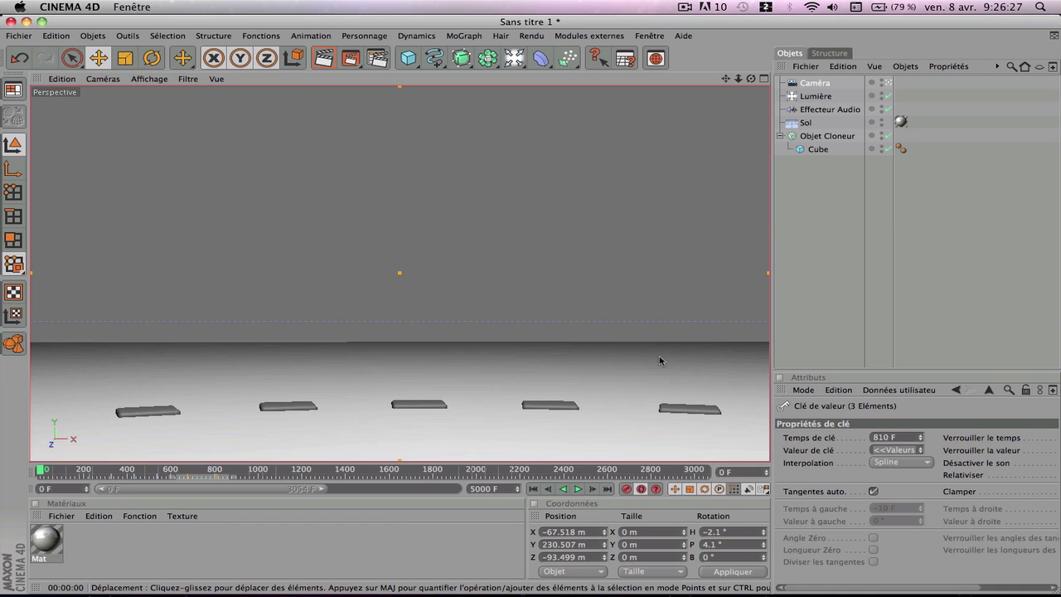
# Switch to Safari, open YouTube and search for "dubstep"
pyautogui.hotkey('ctrl', 'Right')
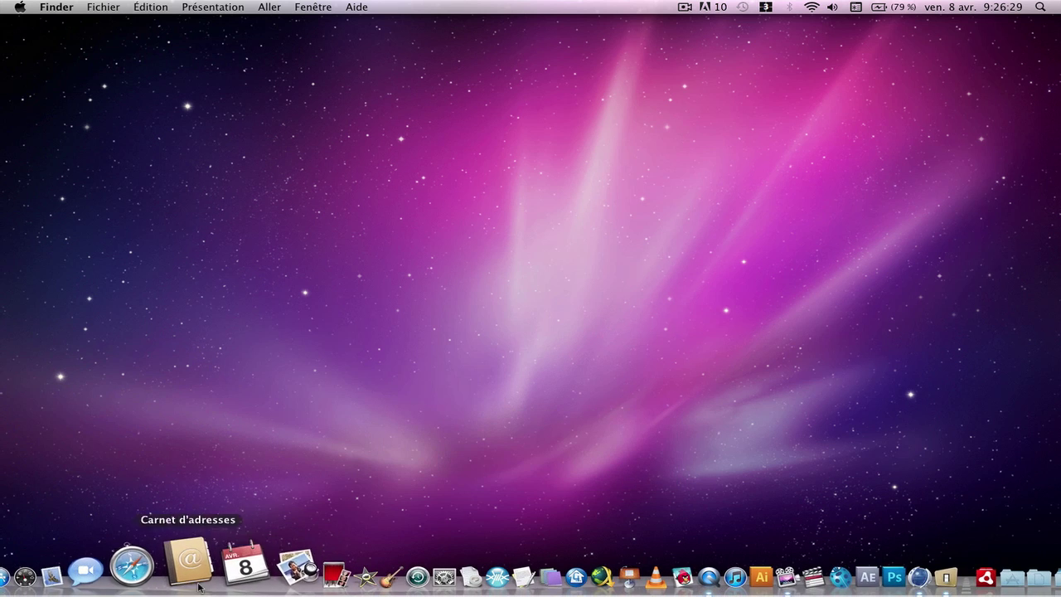
pyautogui.click(168, 566)
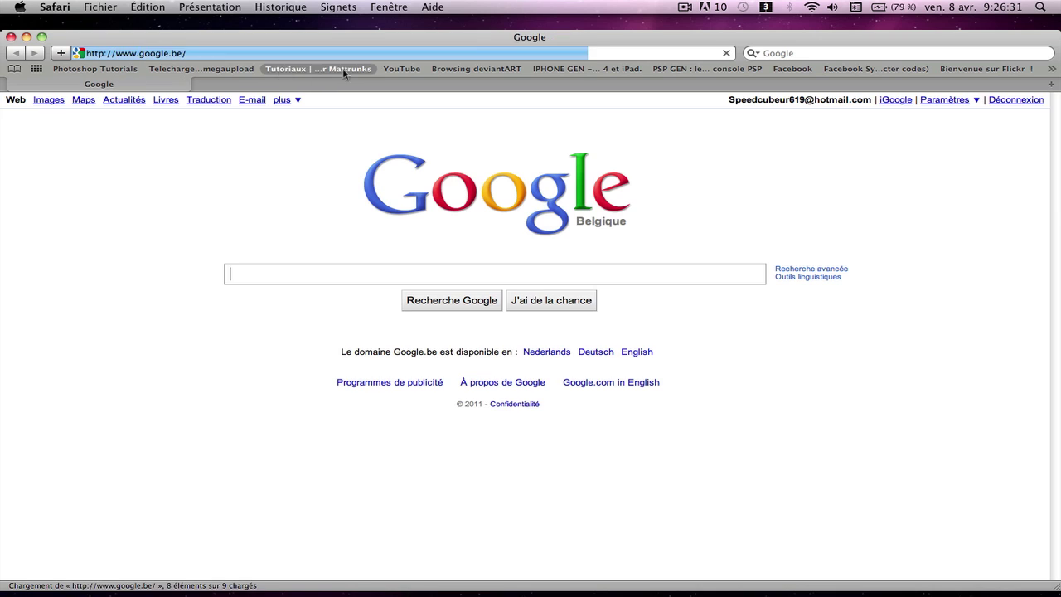
pyautogui.click(397, 69)
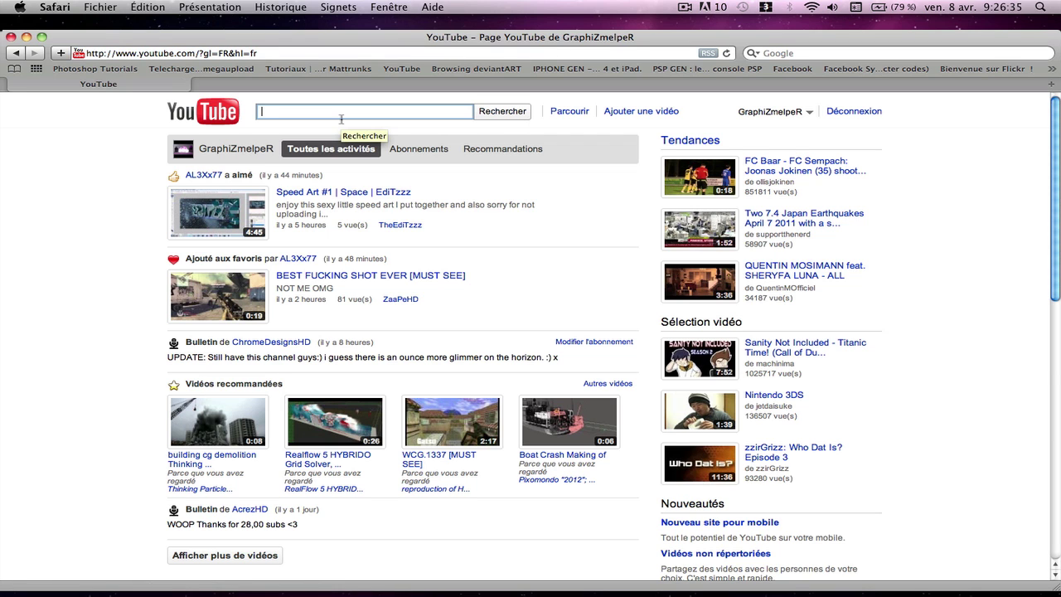
pyautogui.write('dubstep')
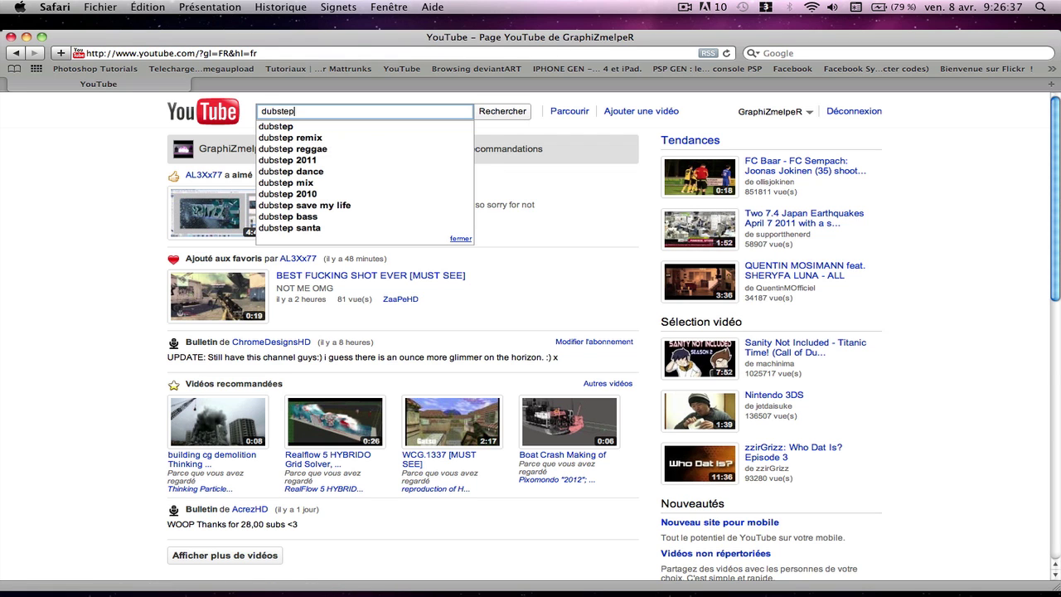
pyautogui.press('Return')
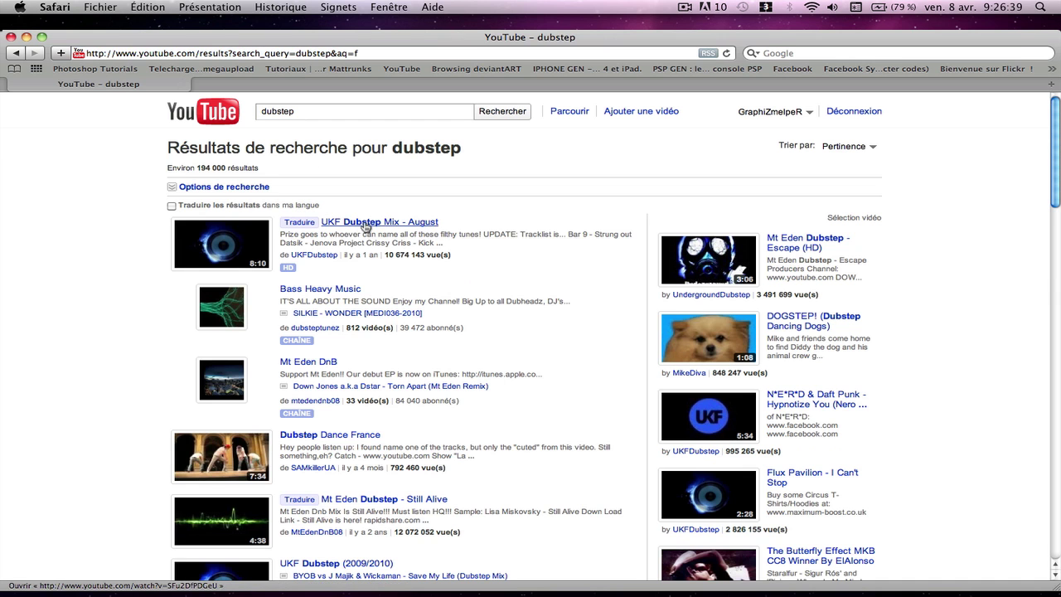
# Refine the YouTube search to "dubstep dr" and finally to "dubstep dr p"
pyautogui.scroll(-3, 357, 342)
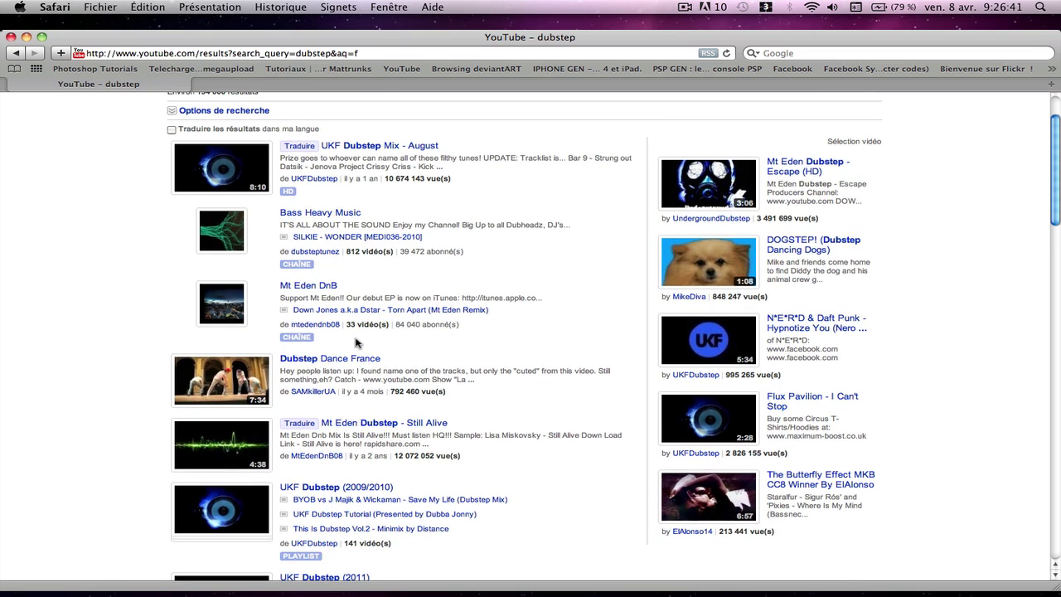
pyautogui.scroll(3, 357, 342)
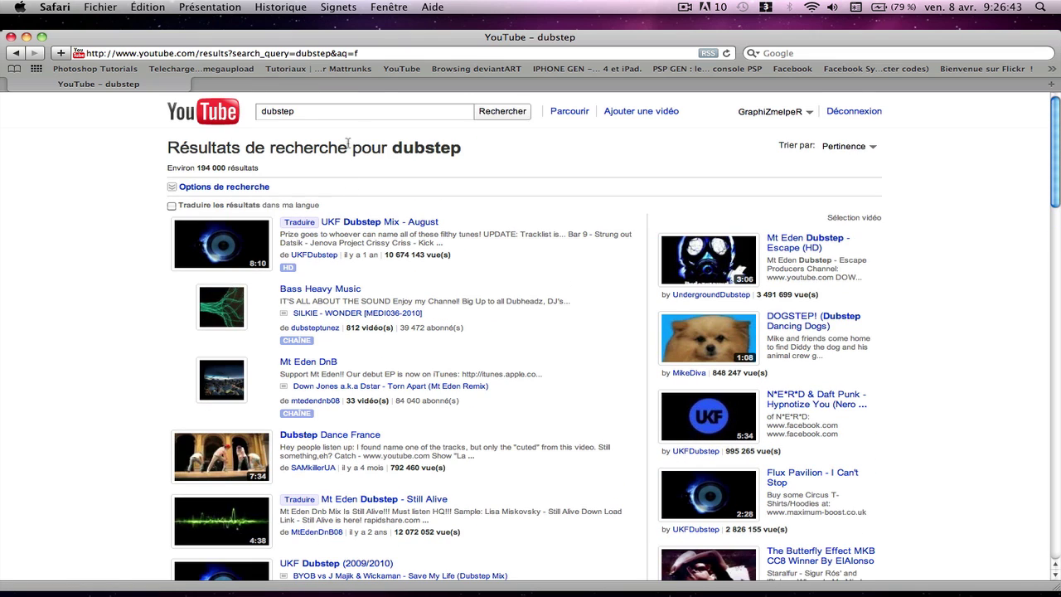
pyautogui.click(362, 117)
pyautogui.write('dr')
pyautogui.press('Return')
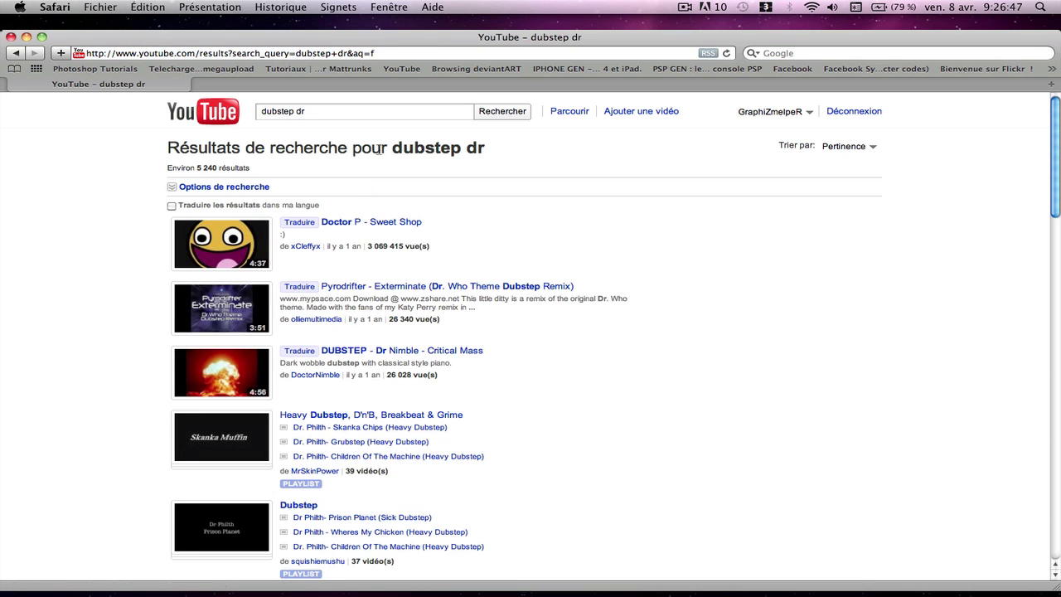
pyautogui.click(390, 119)
pyautogui.write('p')
pyautogui.press('Return')
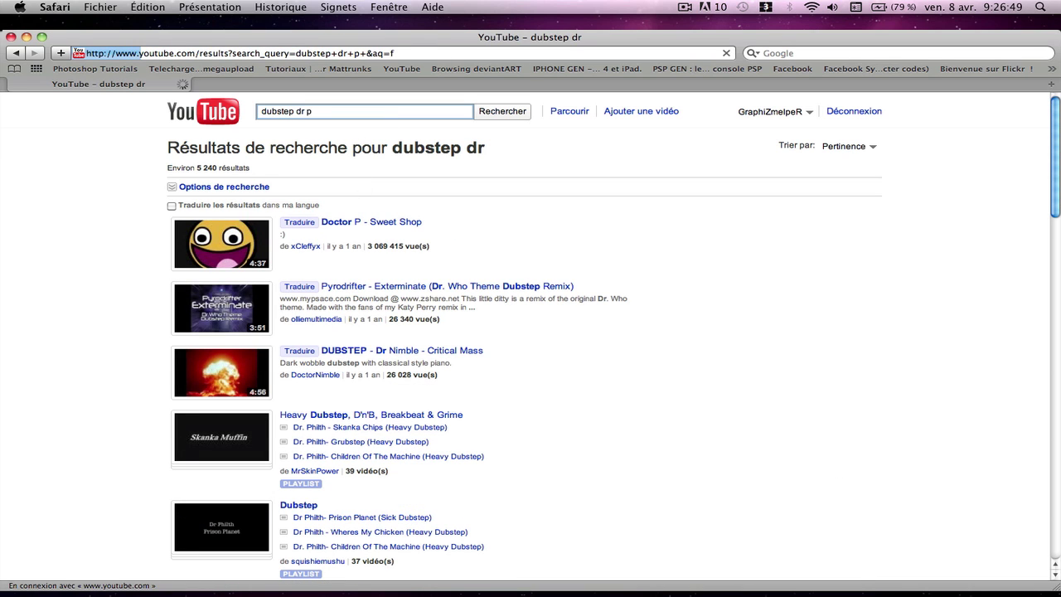
# Look through the search results and open the CircusRecords video "Doctor P - Sweet Shop"
pyautogui.scroll(-5, 414, 273)
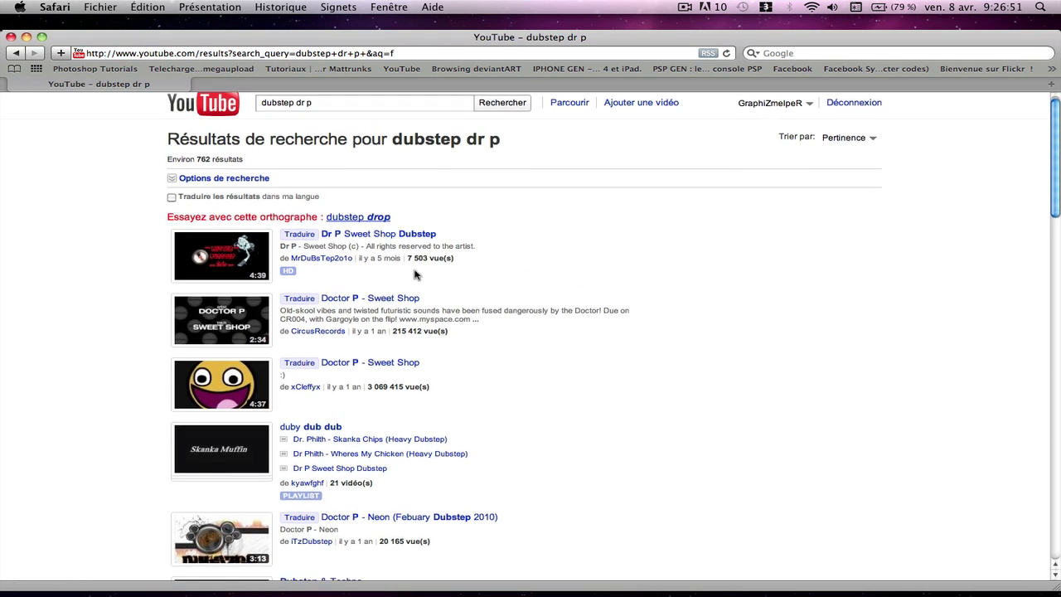
pyautogui.scroll(-10, 396, 349)
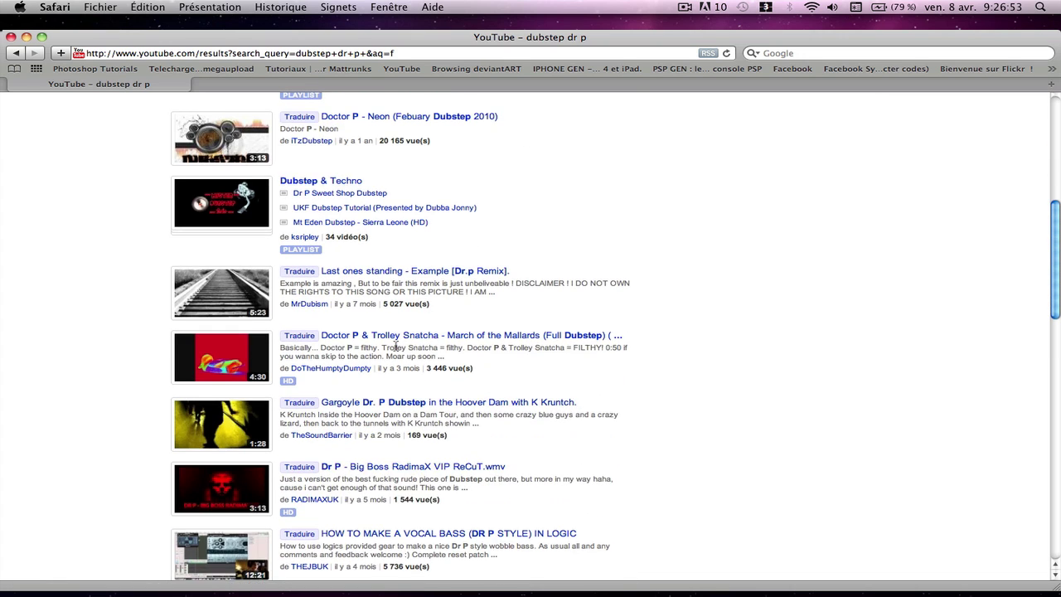
pyautogui.scroll(15, 396, 349)
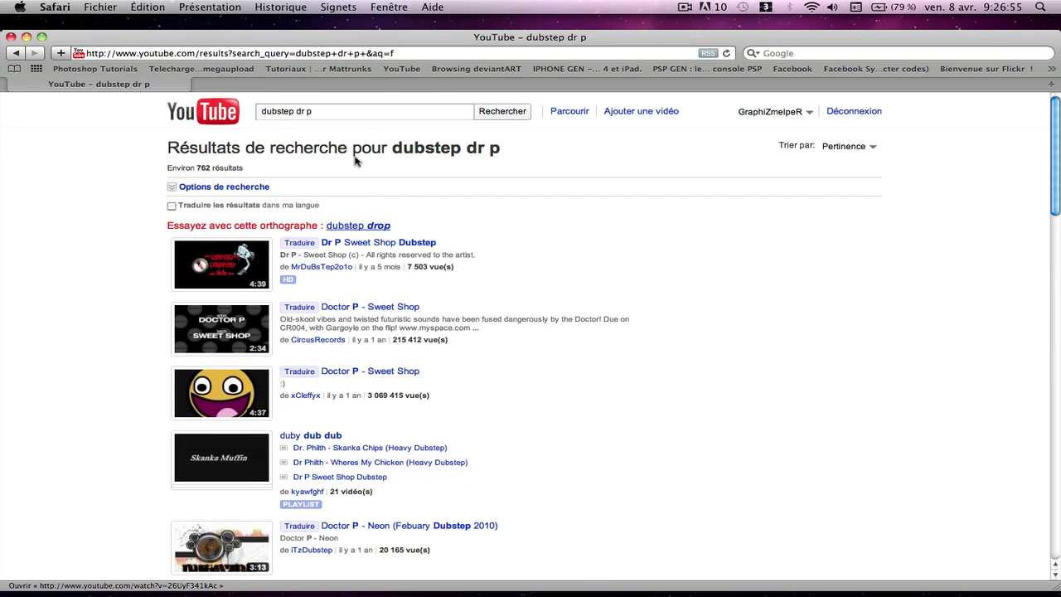
pyautogui.click(398, 308)
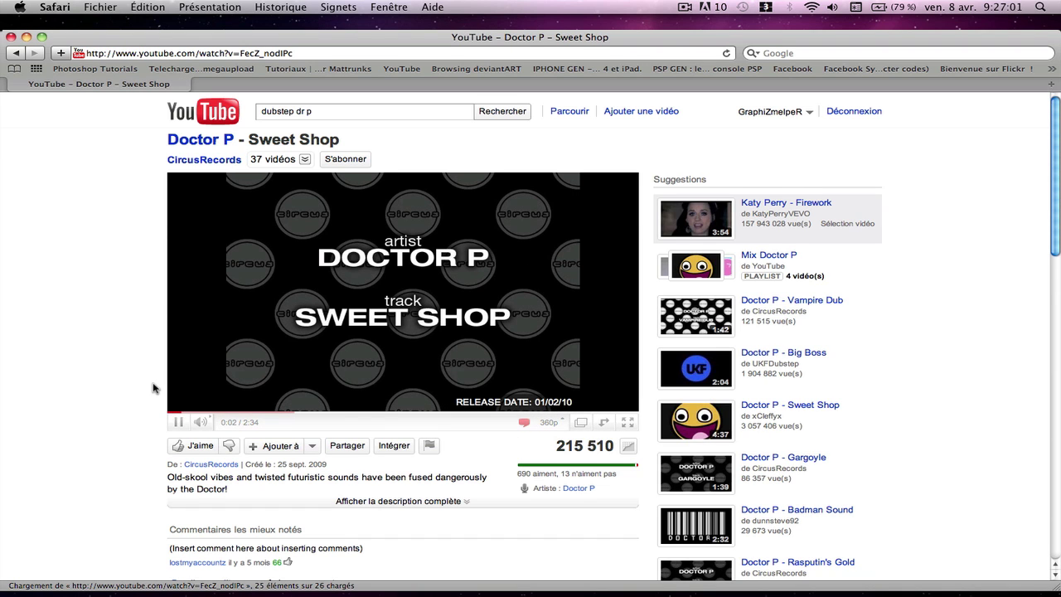
# Go back to the "dubstep dr p" results, look through the other videos and clear the search text
pyautogui.scroll(-5, 152, 387)
pyautogui.press('super+bracketleft')
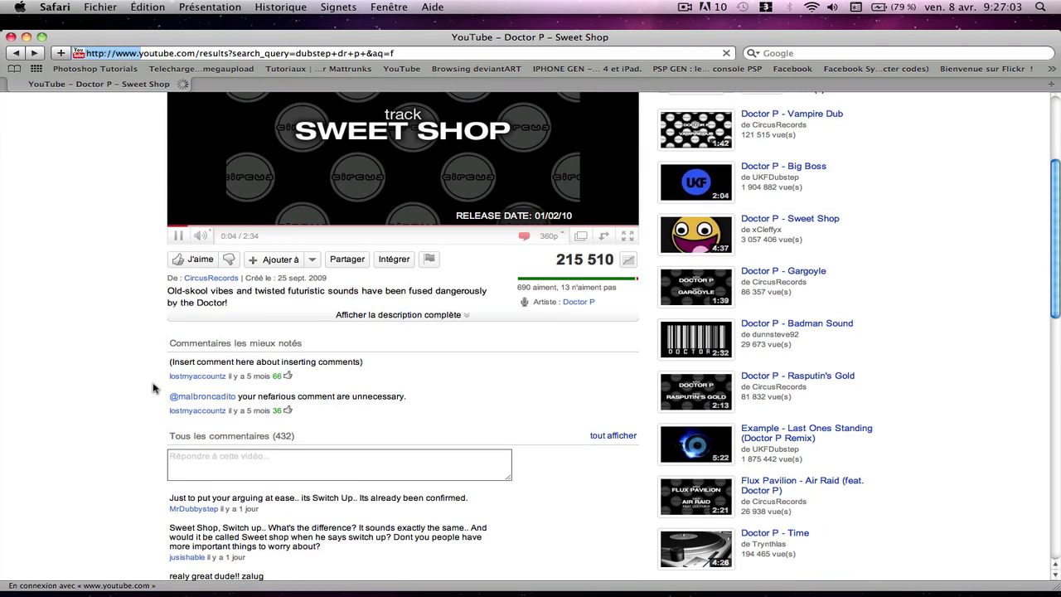
pyautogui.scroll(-5, 621, 301)
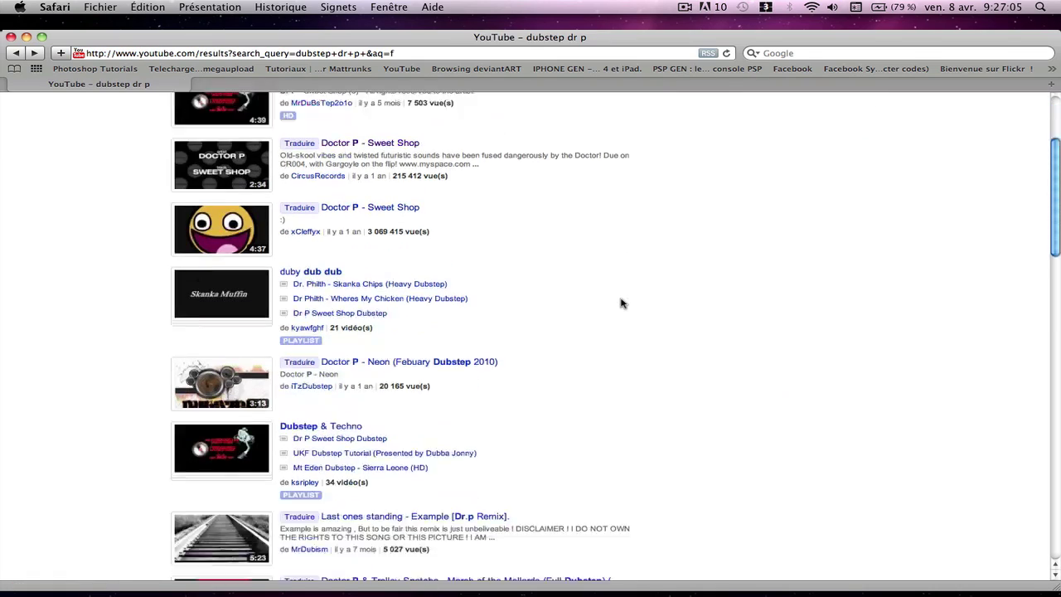
pyautogui.scroll(-4, 621, 304)
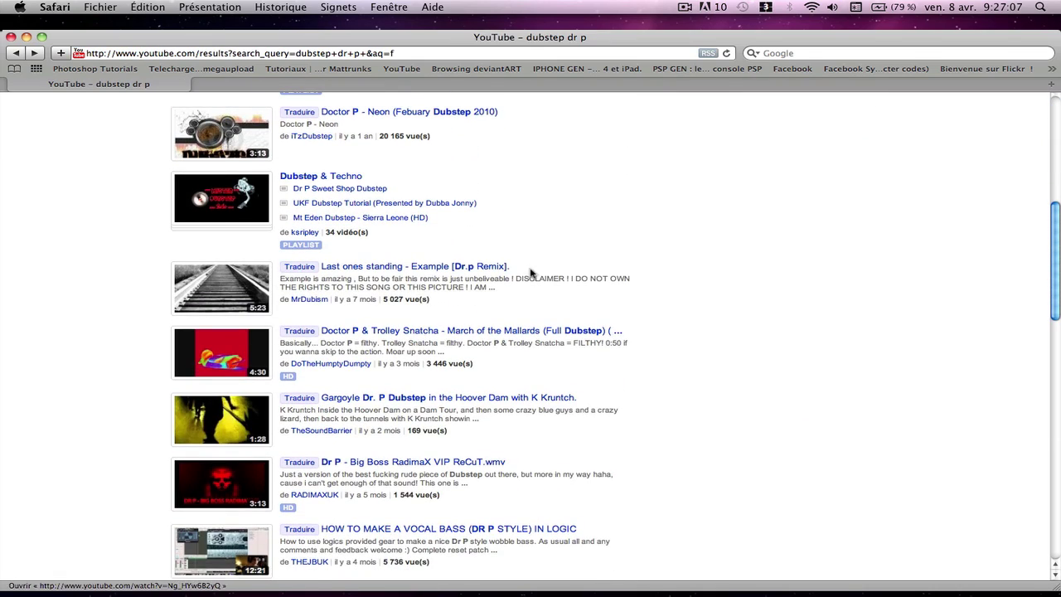
pyautogui.scroll(-12, 531, 274)
pyautogui.scroll(20, 700, 279)
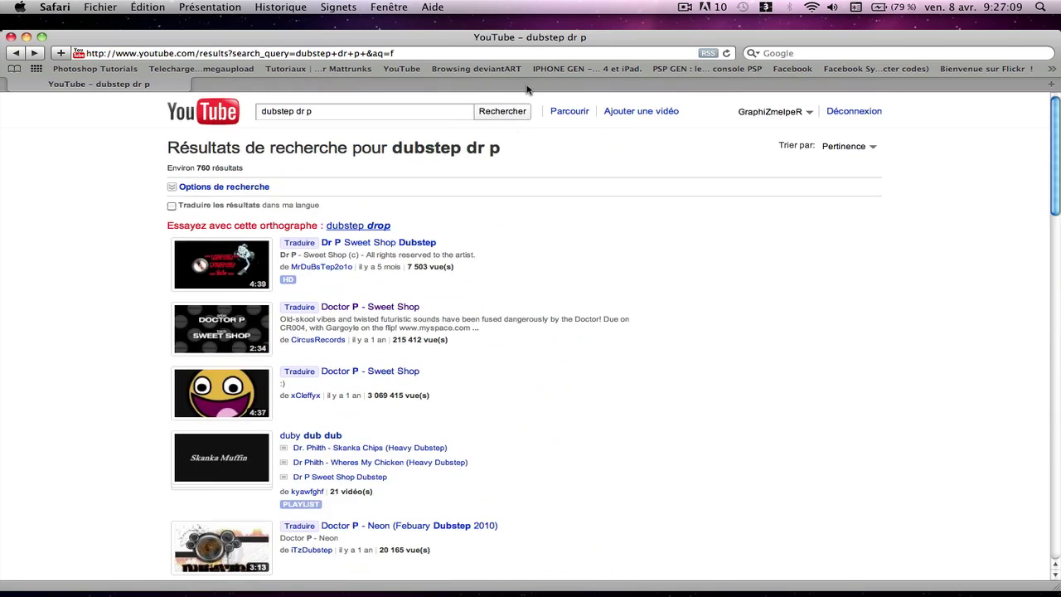
pyautogui.click(340, 108)
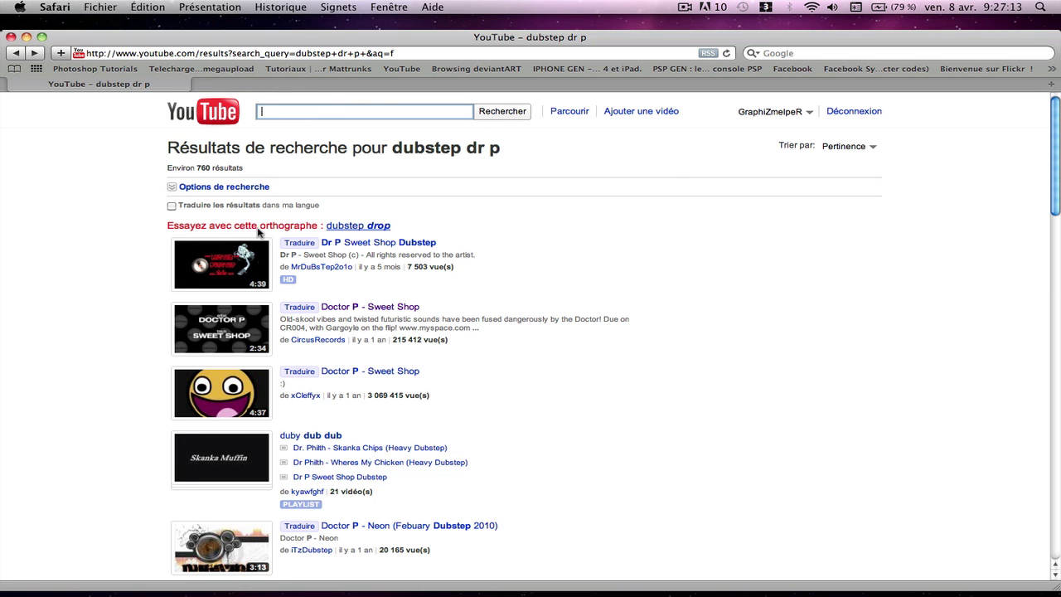
# Switch to Cinema 4D and play the animation from the start, stopping at frame 45
pyautogui.hotkey('ctrl', 'Left')
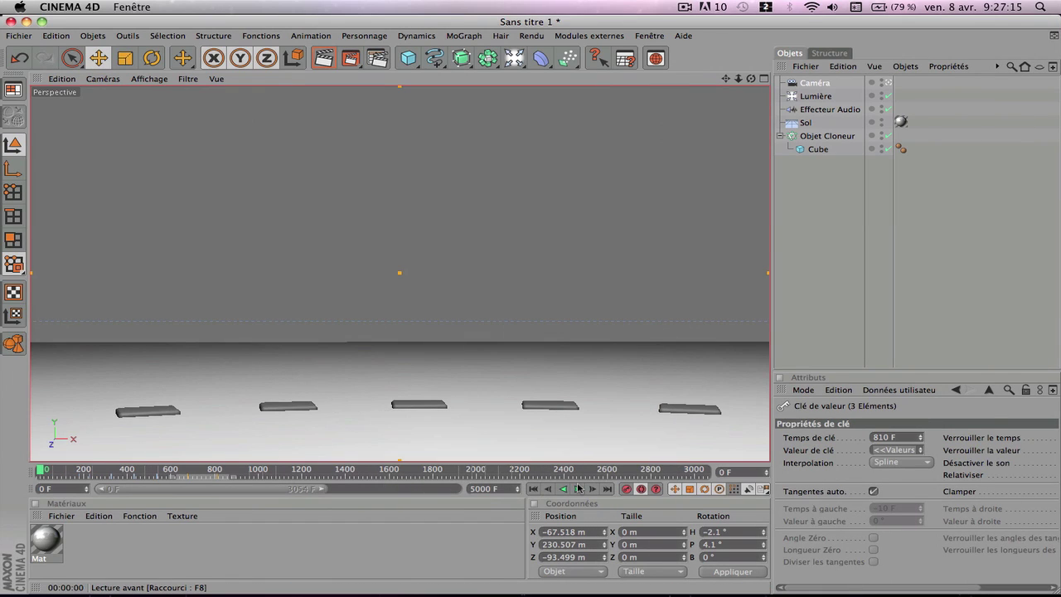
pyautogui.click(577, 488)
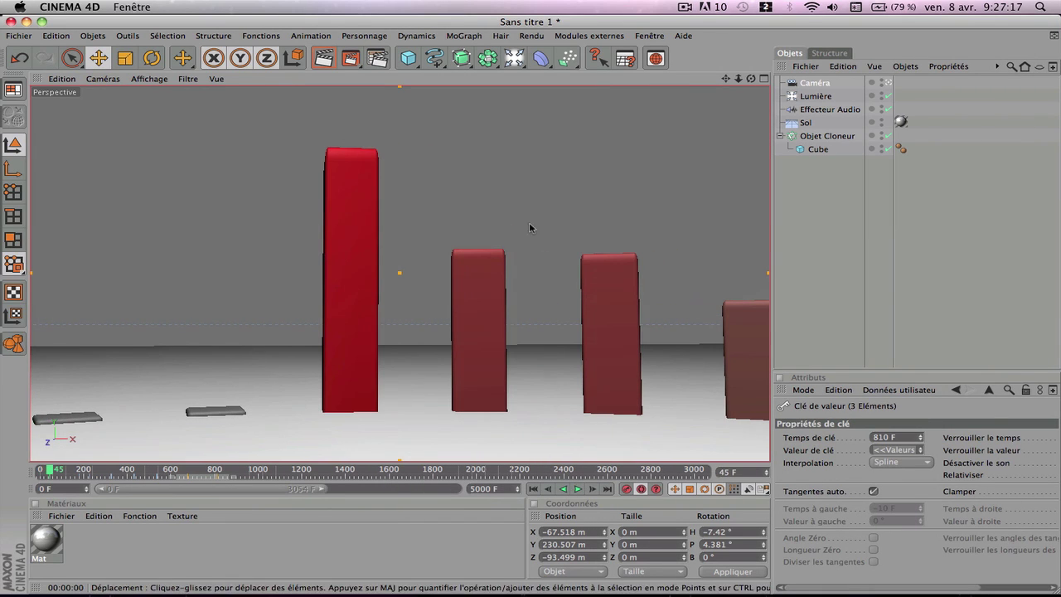
# Open the render settings and set the output to the HDV/HDTV 720 25 preset, rendering all frames (Toutes les images)
pyautogui.click(377, 61)
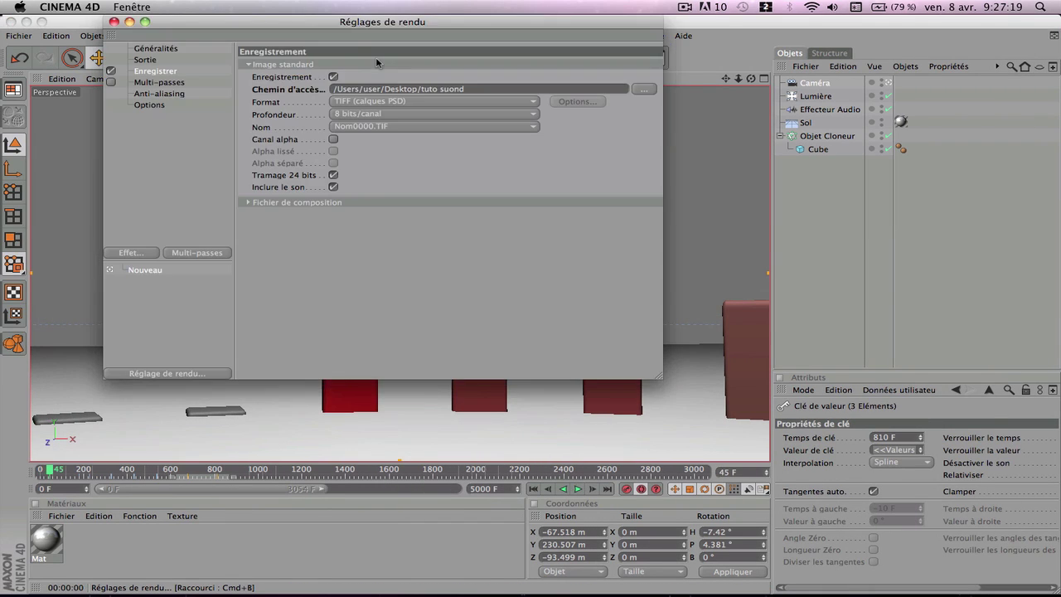
pyautogui.click(154, 50)
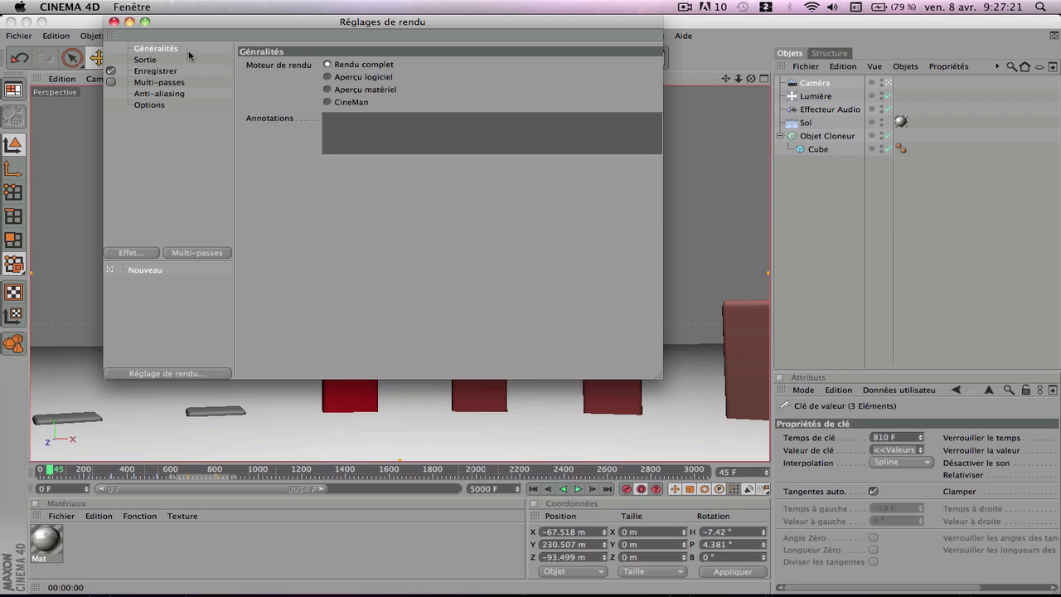
pyautogui.click(148, 60)
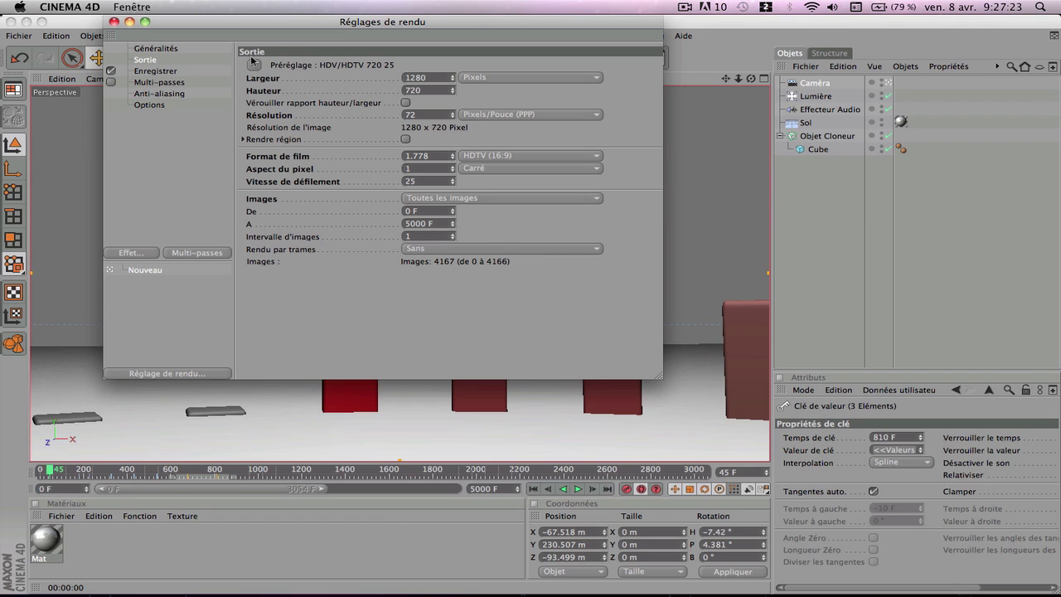
pyautogui.click(254, 66)
pyautogui.moveTo(282, 102)
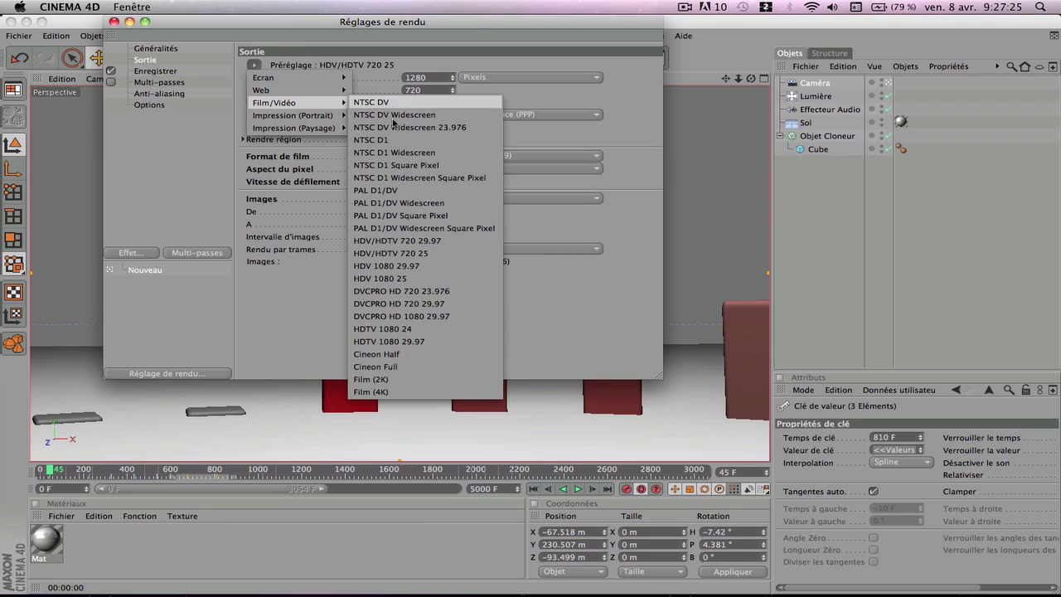
pyautogui.click(437, 254)
pyautogui.click(452, 202)
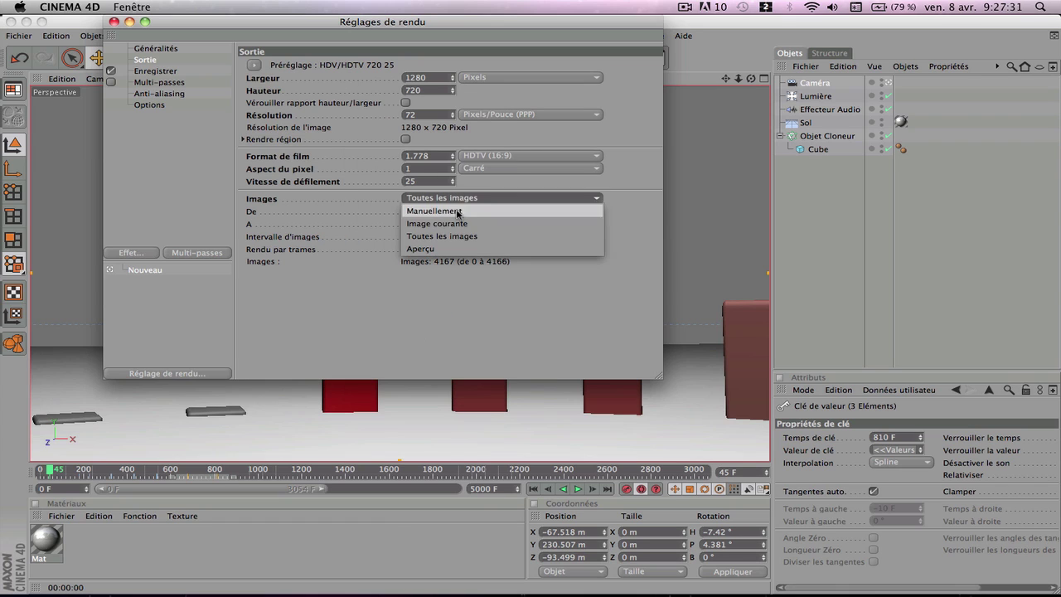
pyautogui.click(452, 237)
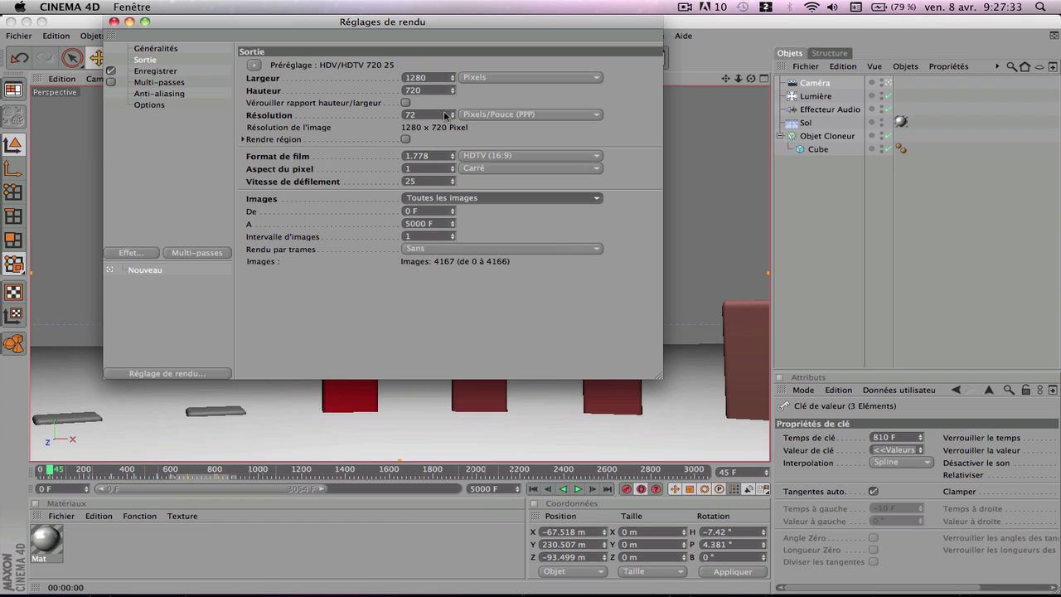
# Set the render to save on Macintosh HD as "tuto sound" in the Film QuickTime format
pyautogui.click(149, 71)
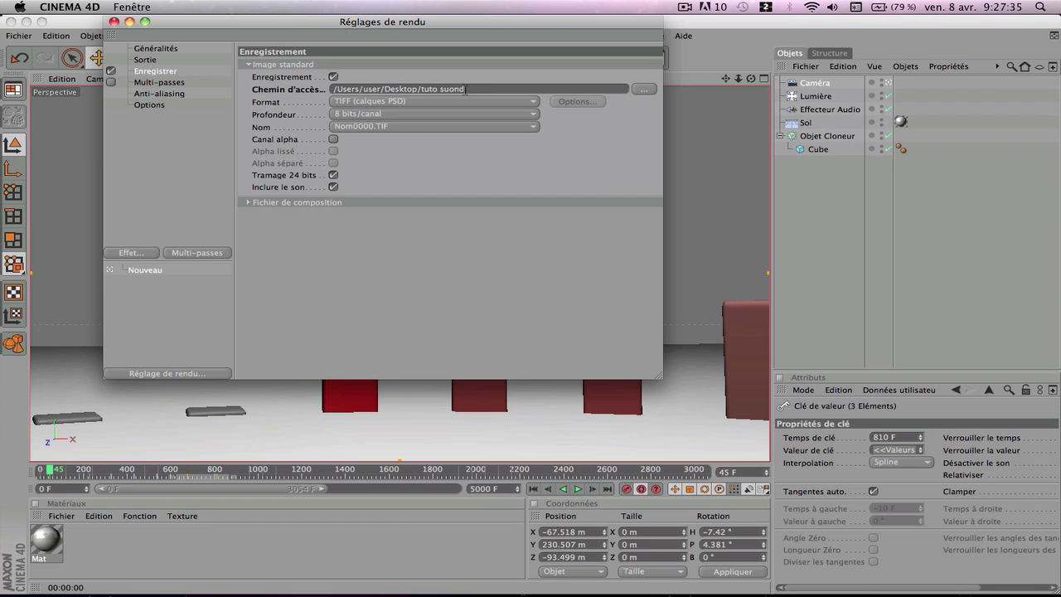
pyautogui.click(643, 89)
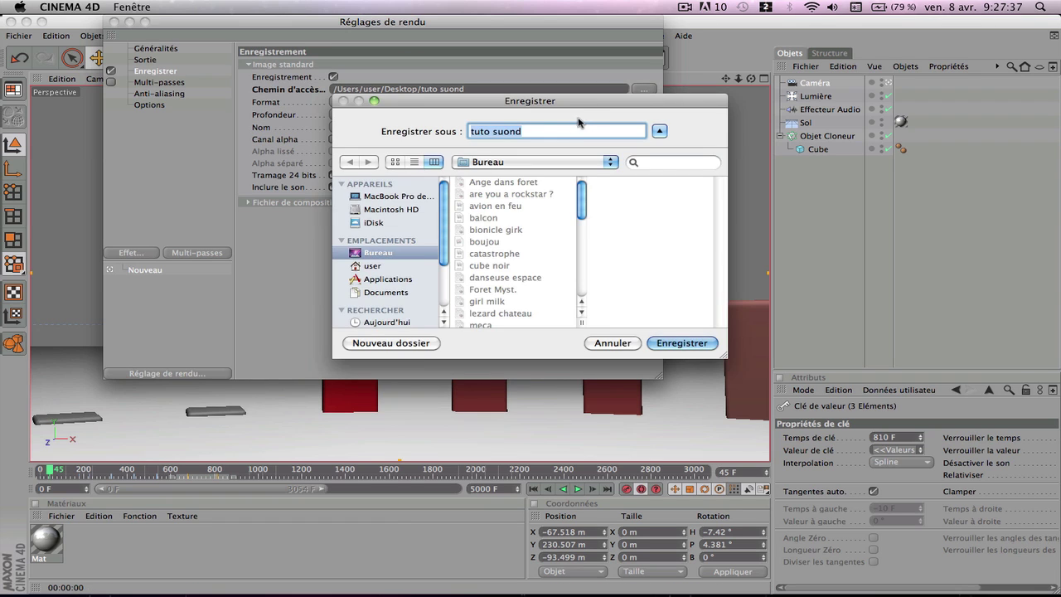
pyautogui.click(363, 209)
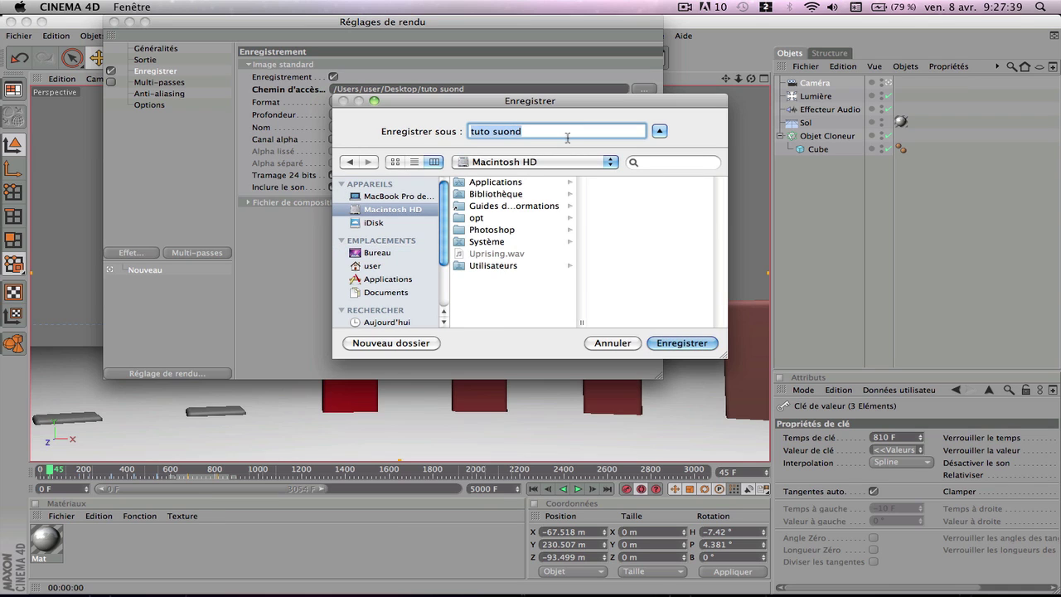
pyautogui.write('tuto sound')
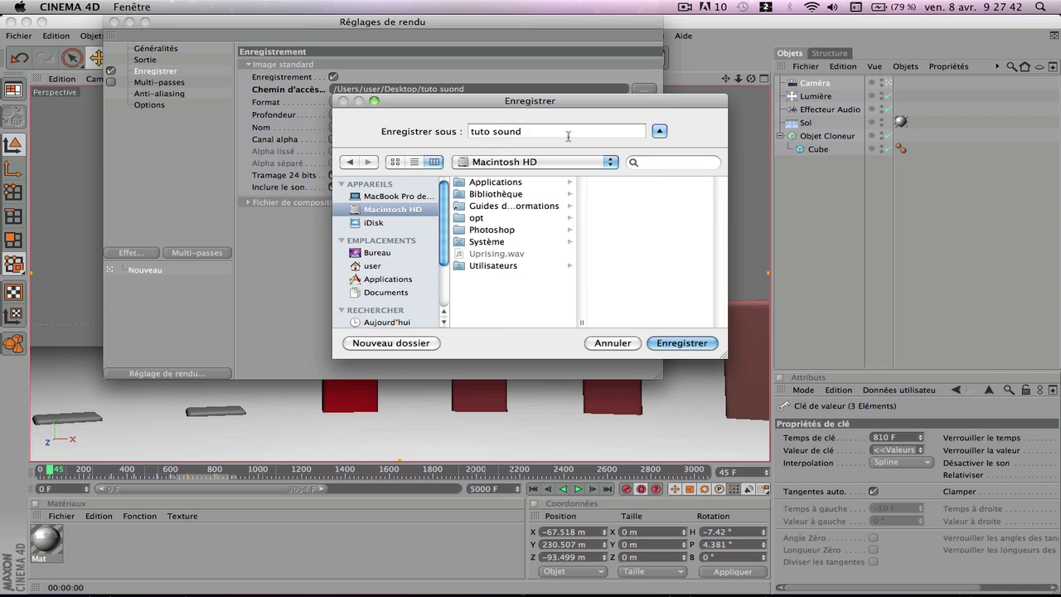
pyautogui.press('Return')
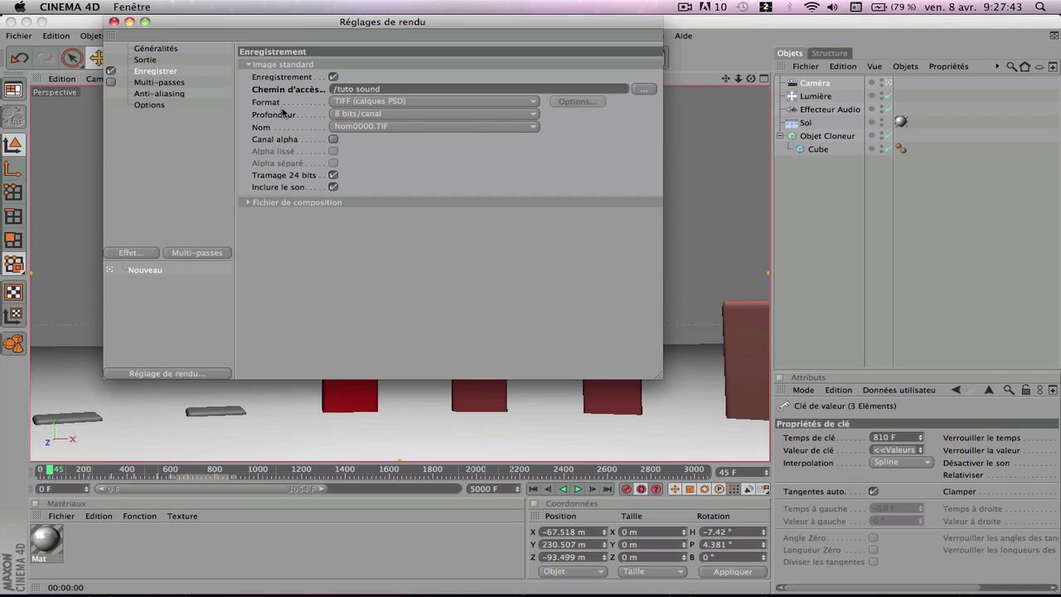
pyautogui.click(337, 102)
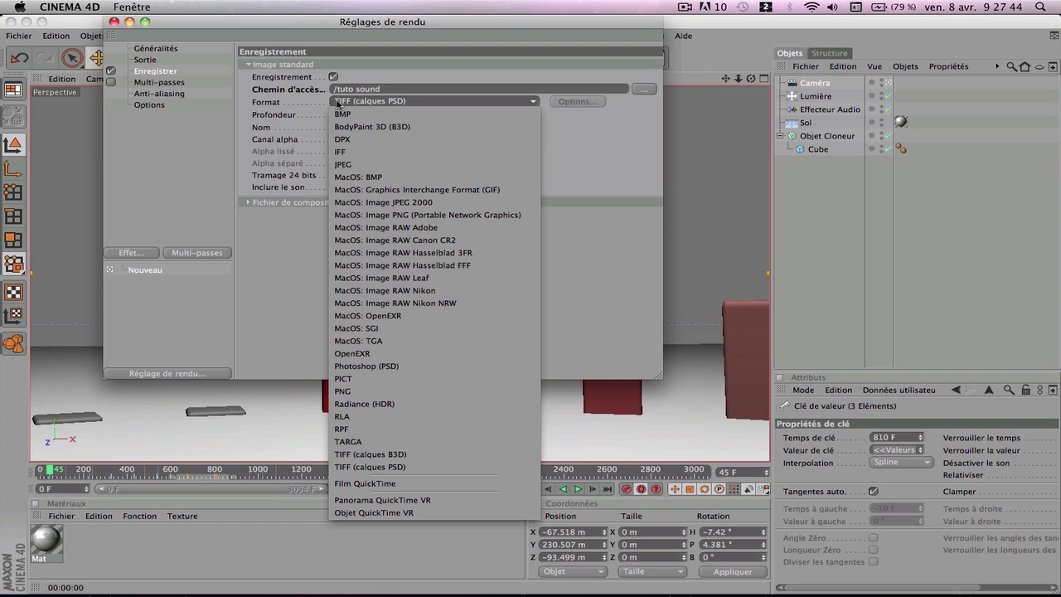
pyautogui.click(379, 484)
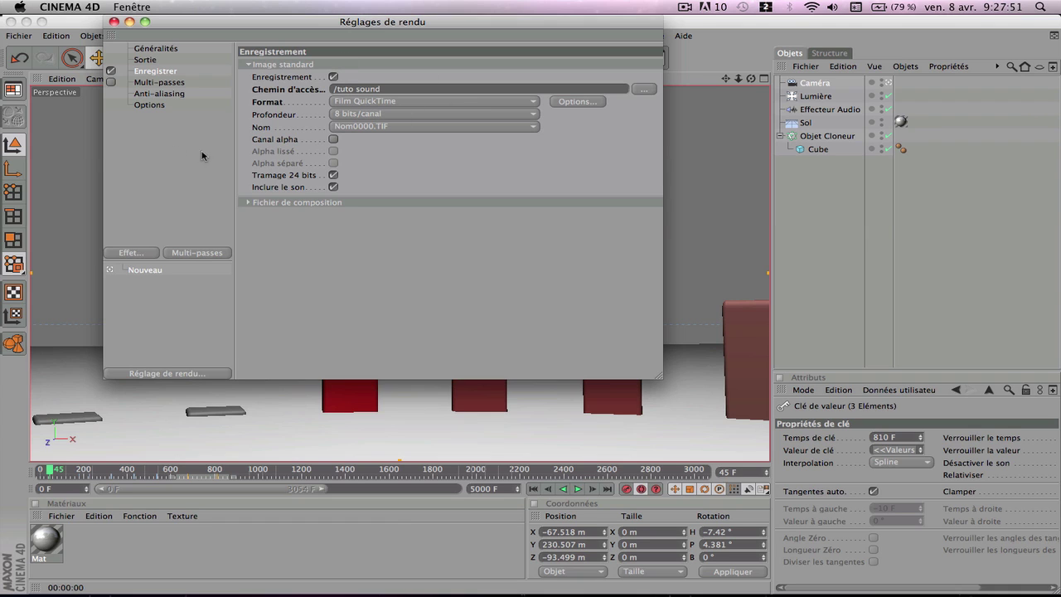
# Set the render's anti-aliasing to Au mieux, check the render options and close the render settings
pyautogui.click(163, 92)
pyautogui.click(172, 82)
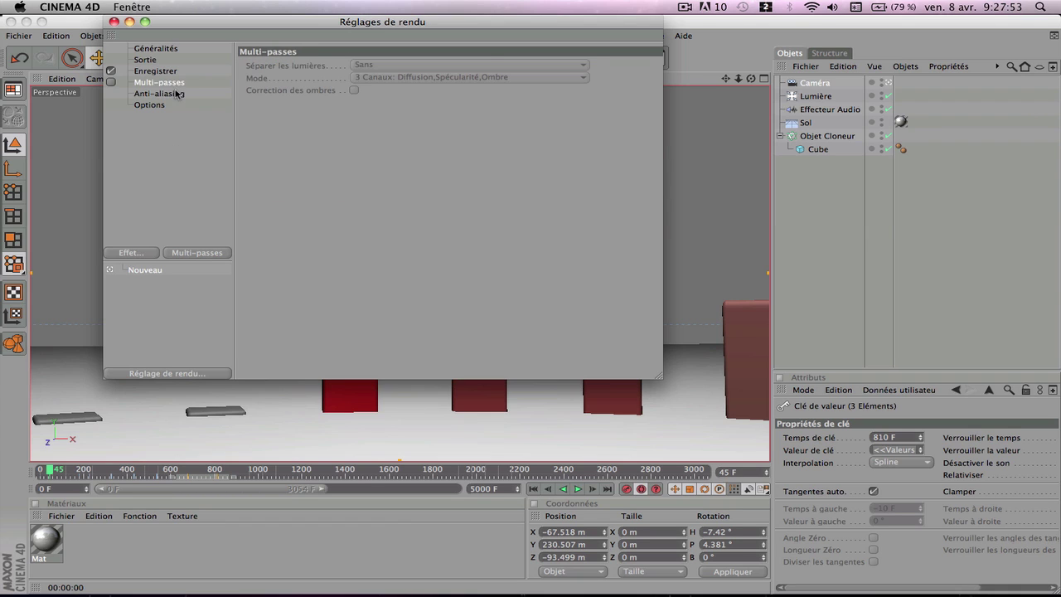
pyautogui.click(177, 94)
pyautogui.click(377, 64)
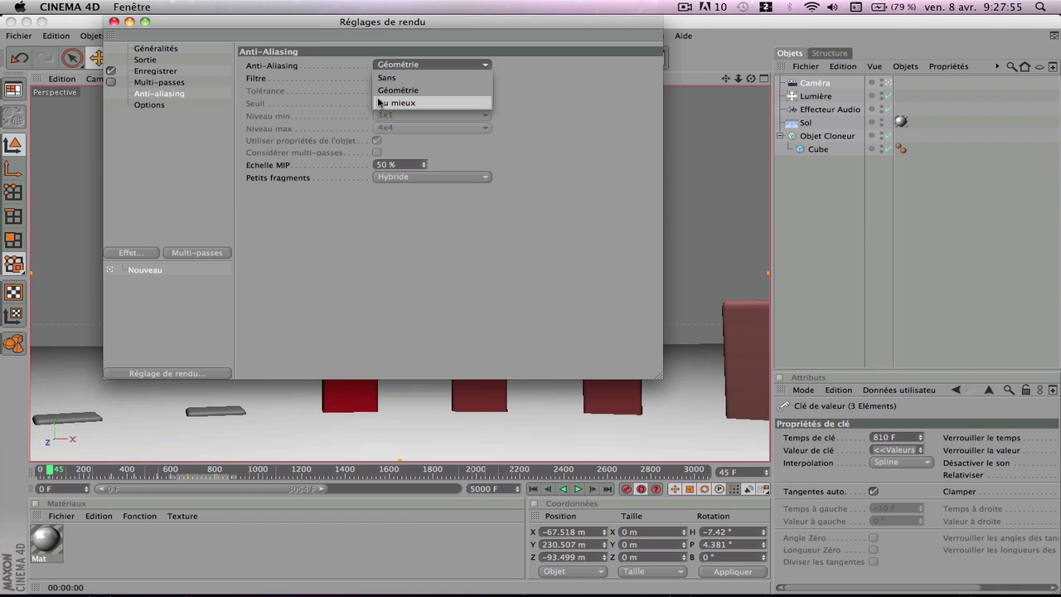
pyautogui.click(379, 100)
pyautogui.click(141, 105)
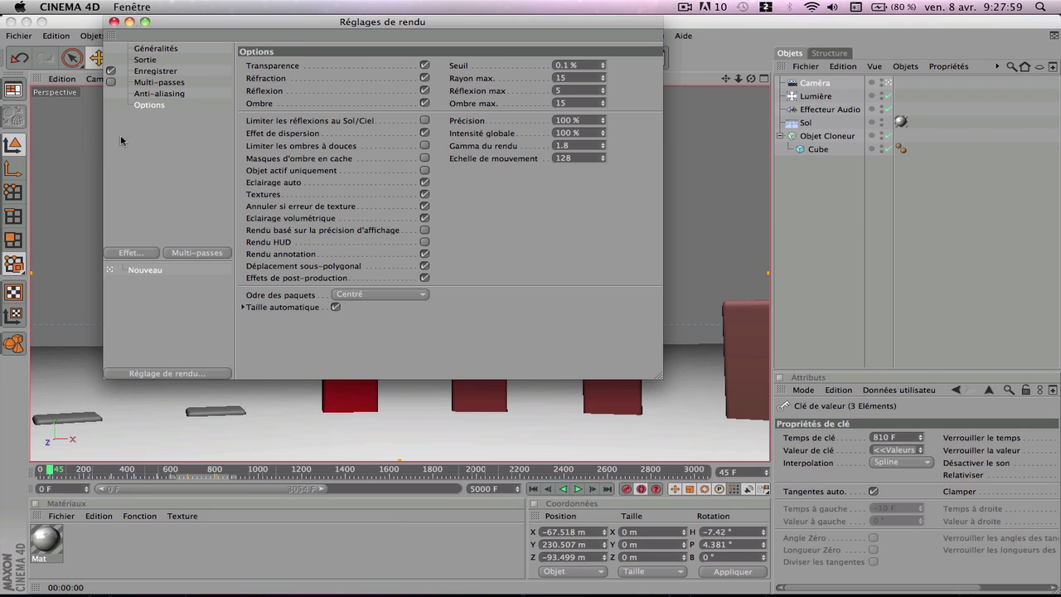
pyautogui.click(114, 22)
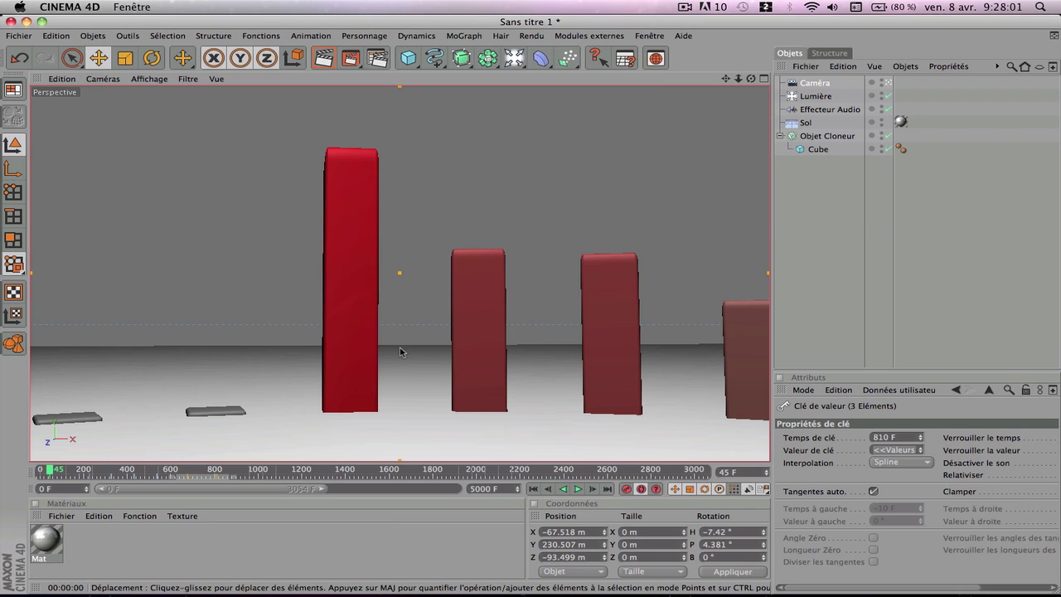
pyautogui.scroll(-1, 400, 352)
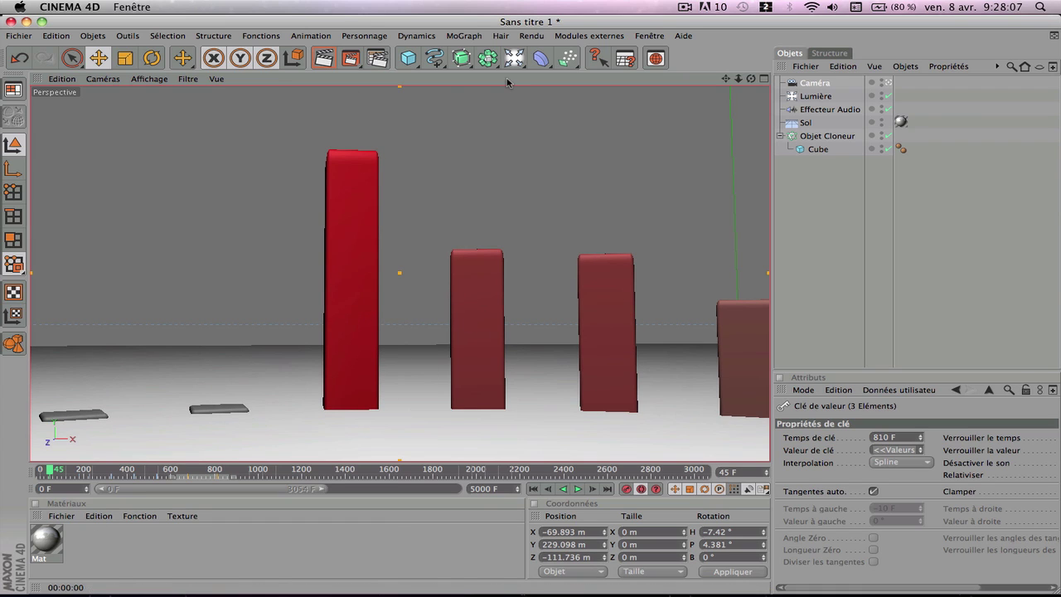
pyautogui.click(351, 65)
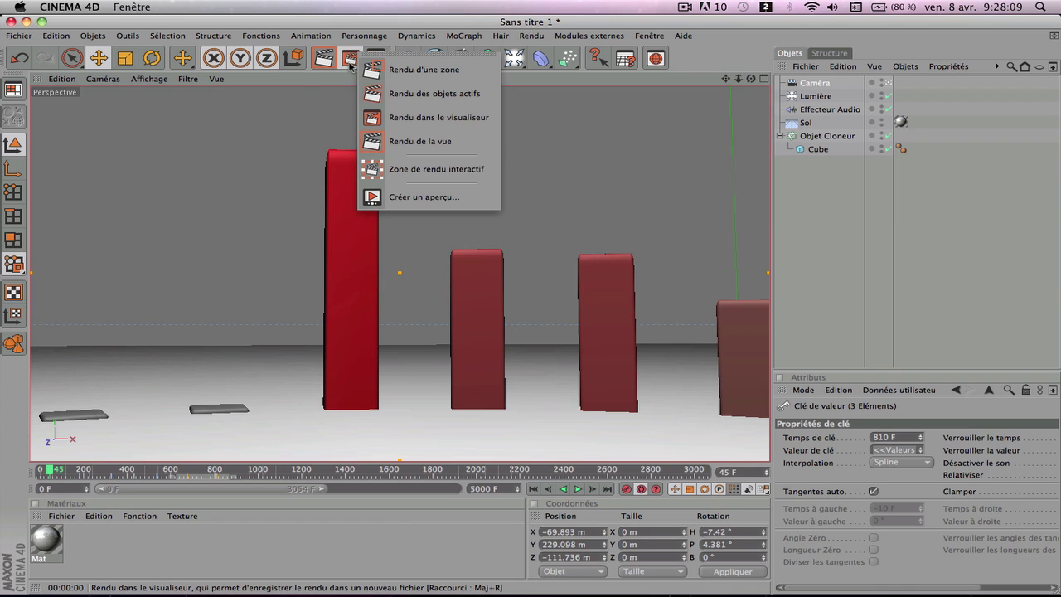
pyautogui.click(317, 75)
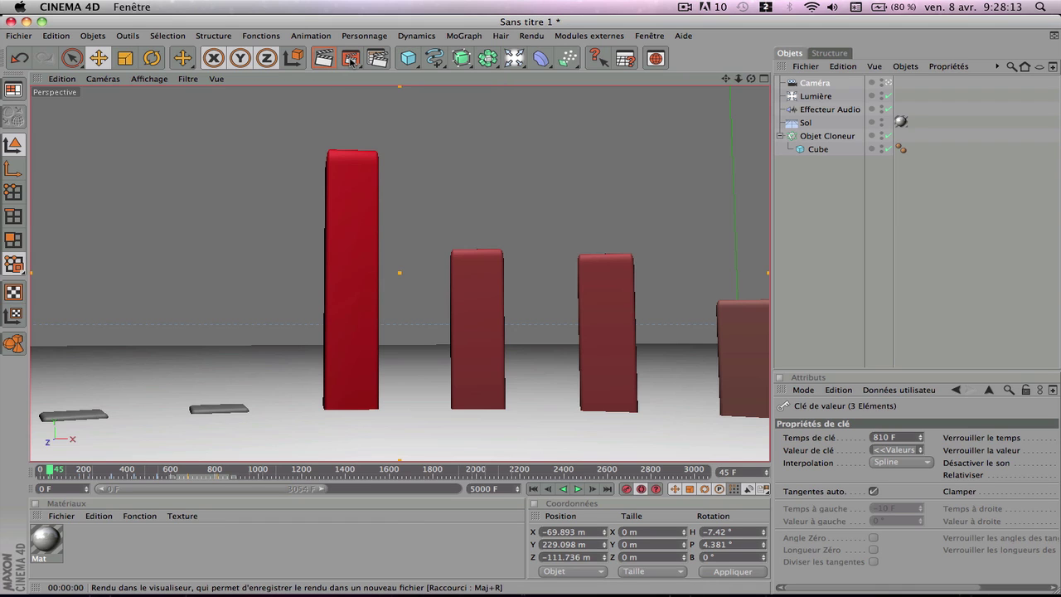
# Leave the camera view, deselect the camera and frame the whole ring of cubes from slightly above
pyautogui.scroll(-5, 367, 112)
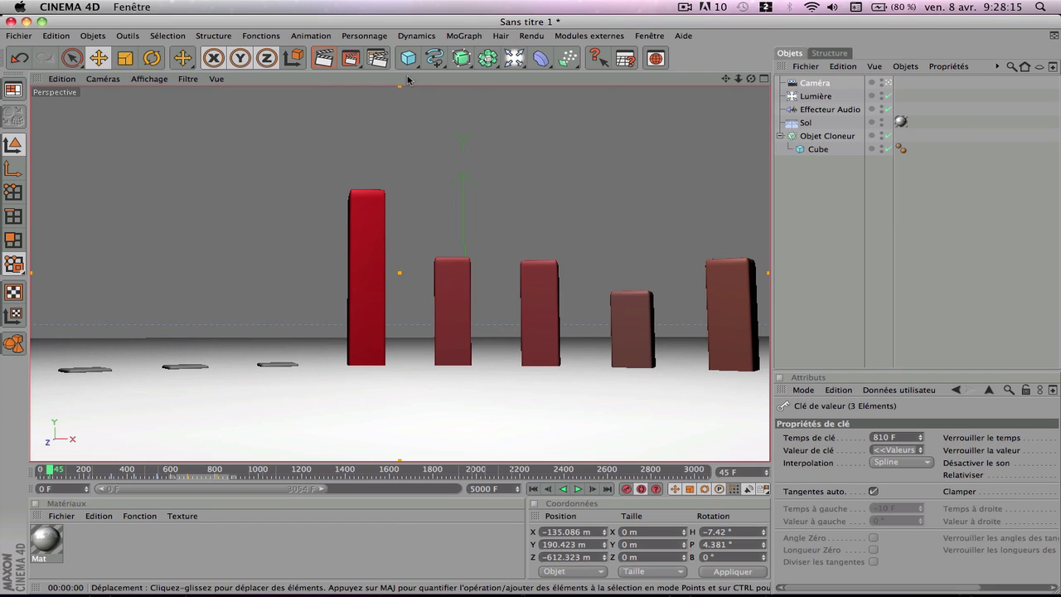
pyautogui.keyDown('alt'); pyautogui.moveTo(396, 125); pyautogui.dragTo(352, 155, button='middle'); pyautogui.keyUp('alt')
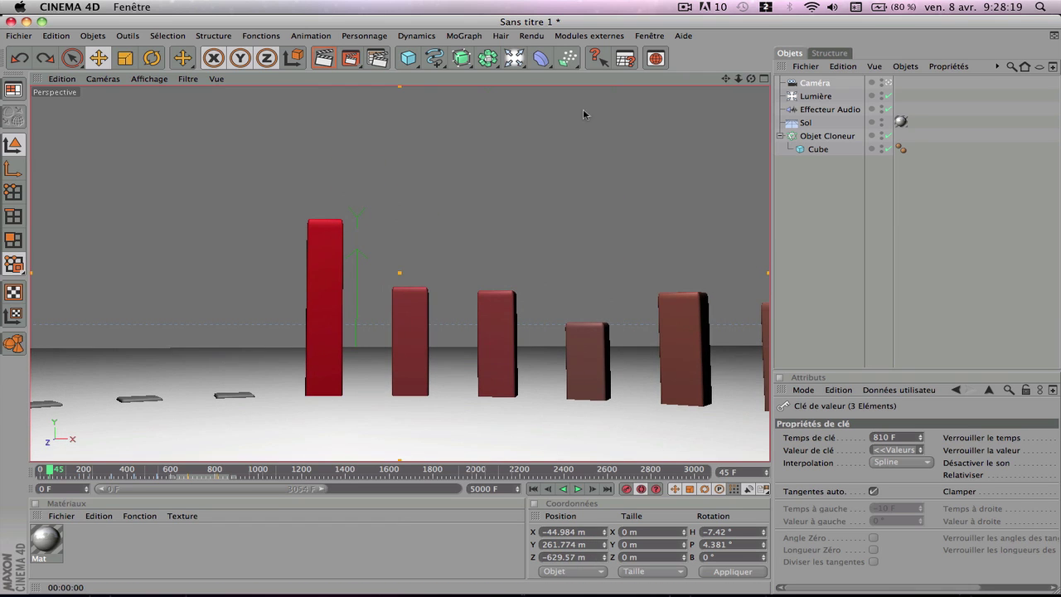
pyautogui.click(889, 82)
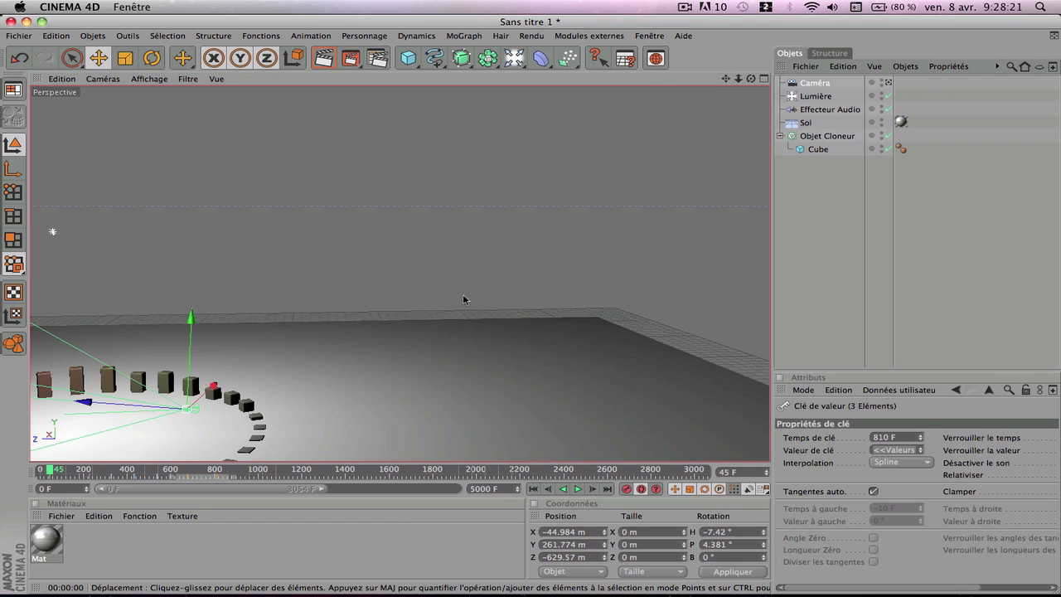
pyautogui.moveTo(464, 300); pyautogui.dragTo(532, 317)
pyautogui.press('super+z')
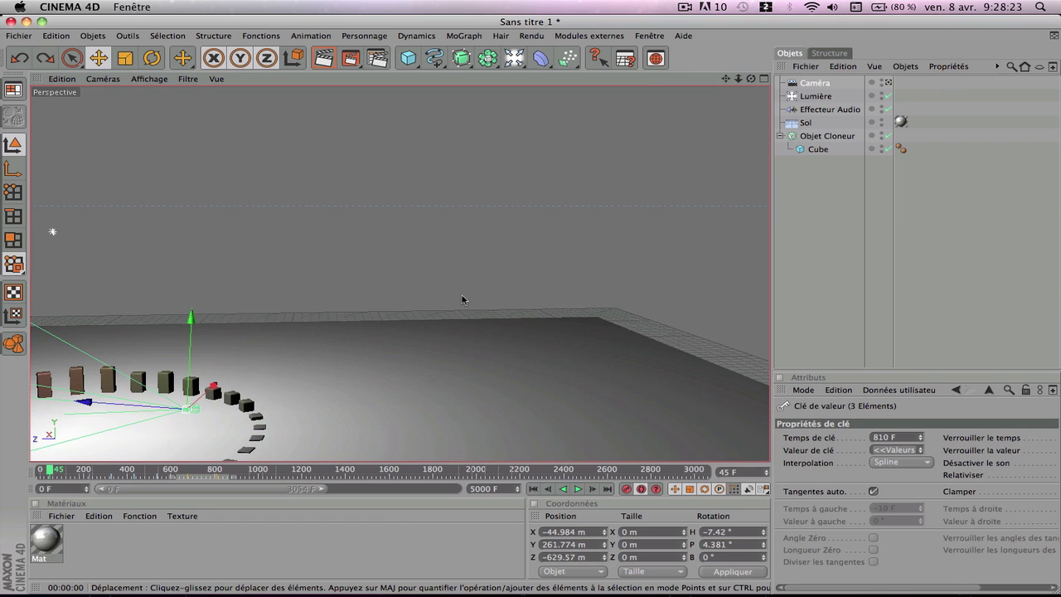
pyautogui.click(461, 300)
pyautogui.keyDown('alt'); pyautogui.moveTo(530, 273); pyautogui.dragTo(257, 293); pyautogui.keyUp('alt')
pyautogui.keyDown('alt'); pyautogui.moveTo(257, 293); pyautogui.dragTo(646, 294, button='middle'); pyautogui.keyUp('alt')
pyautogui.keyDown('alt'); pyautogui.moveTo(646, 294); pyautogui.dragTo(246, 295, button='right'); pyautogui.keyUp('alt')
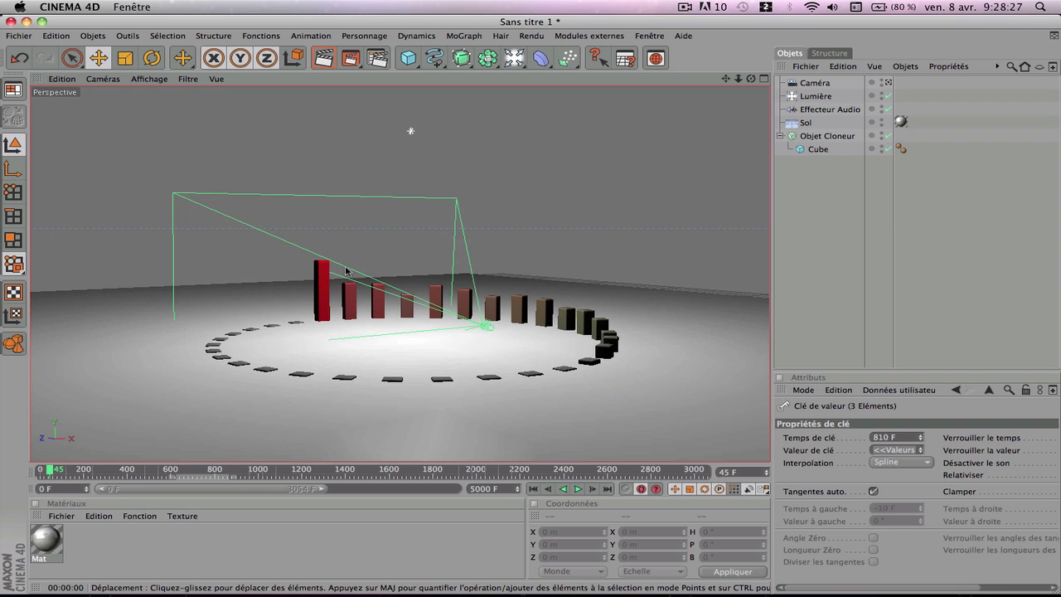
pyautogui.keyDown('alt'); pyautogui.moveTo(497, 207); pyautogui.dragTo(405, 256); pyautogui.keyUp('alt')
pyautogui.keyDown('alt'); pyautogui.moveTo(399, 254); pyautogui.dragTo(448, 160, button='middle'); pyautogui.keyUp('alt')
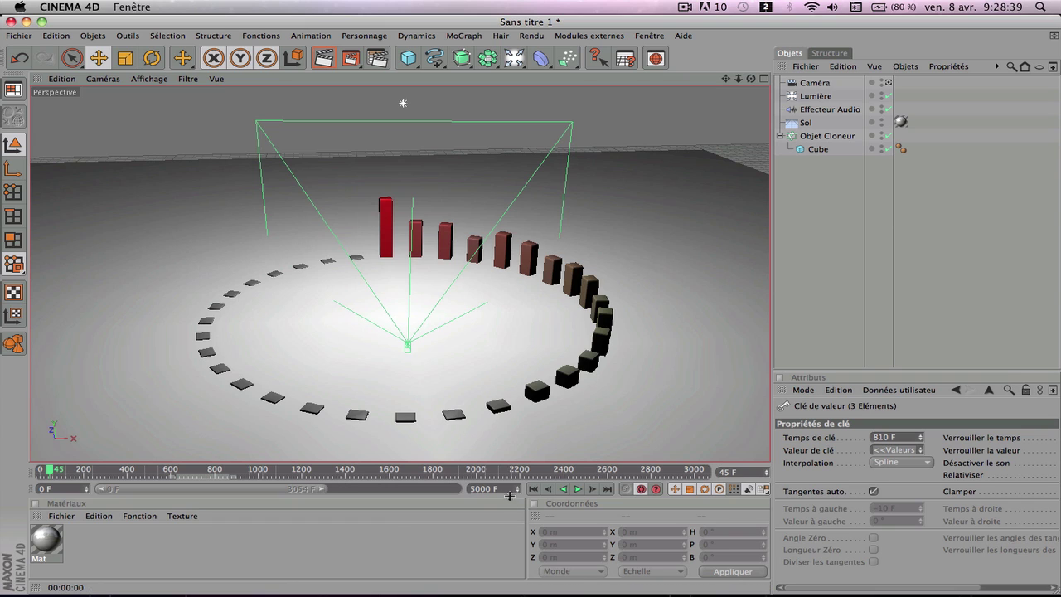
# Set the animation's end frame to 2000 F and return to the start of the timeline
pyautogui.moveTo(506, 489); pyautogui.dragTo(322, 489)
pyautogui.write('20')
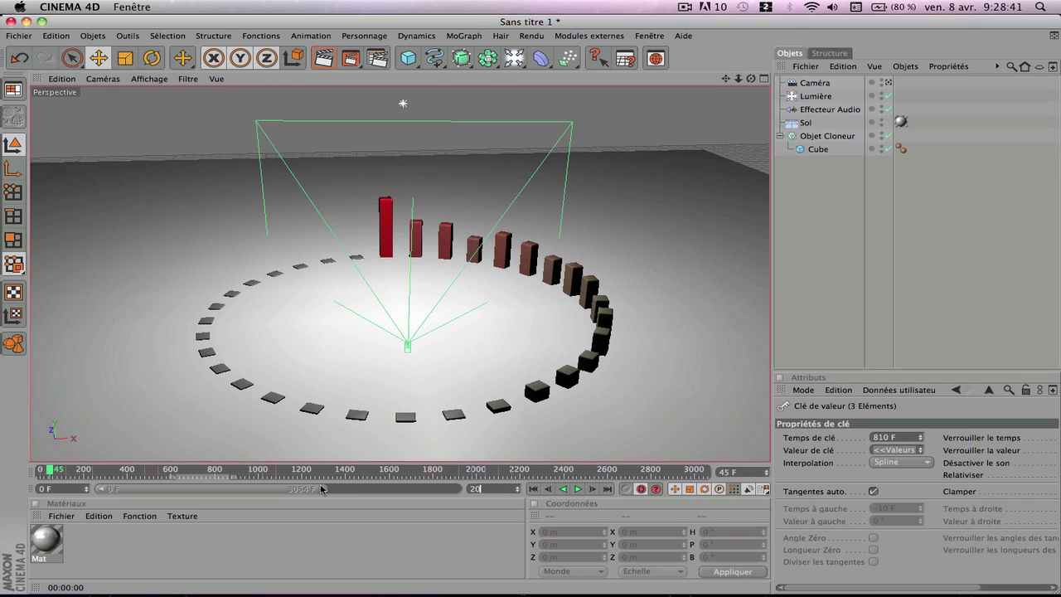
pyautogui.write('00 F')
pyautogui.press('Return')
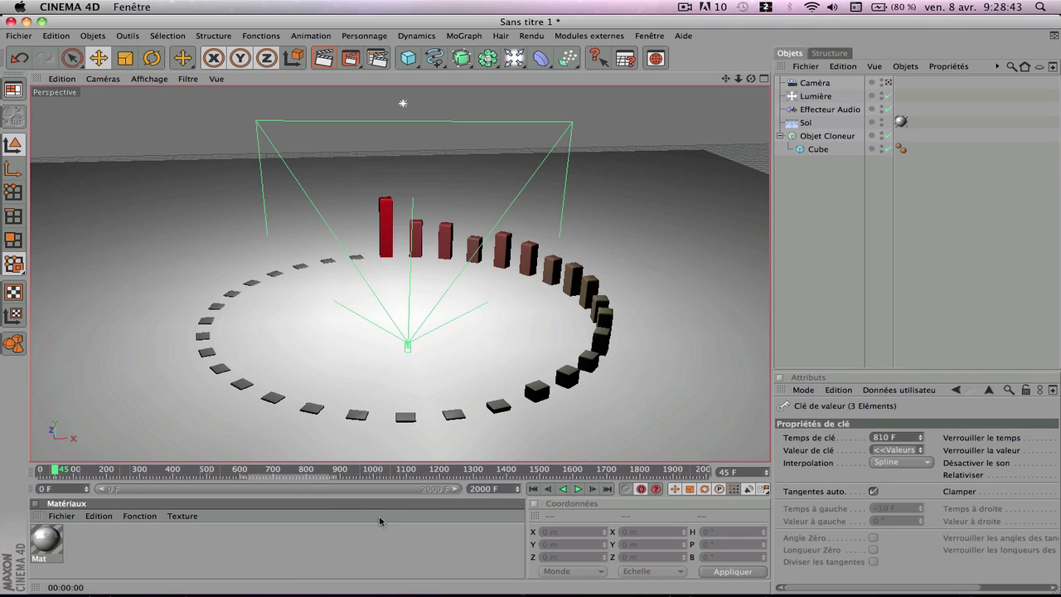
pyautogui.moveTo(1002, 593)
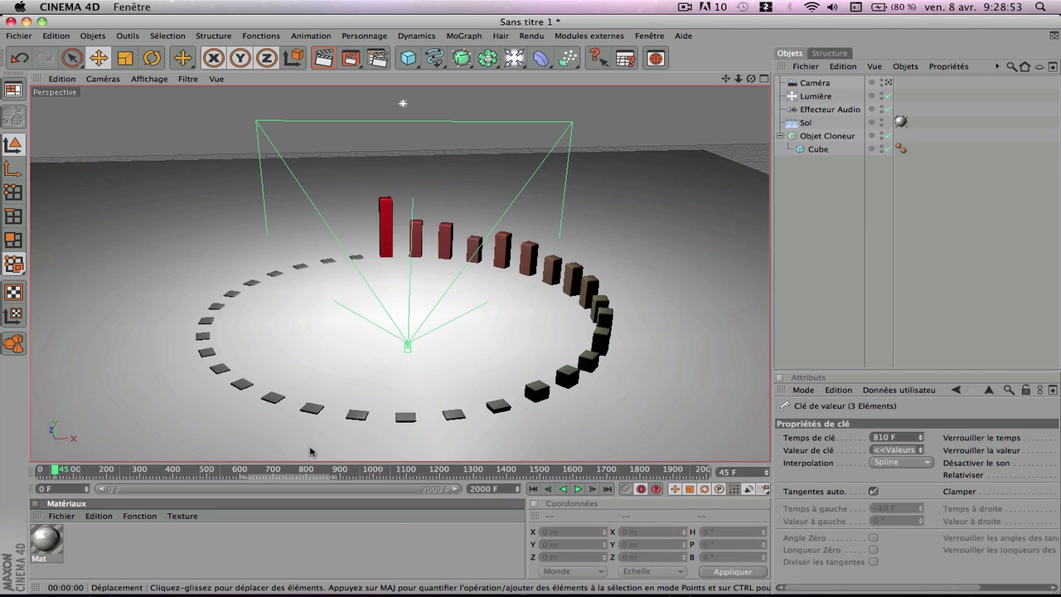
pyautogui.moveTo(260, 481); pyautogui.dragTo(262, 479)
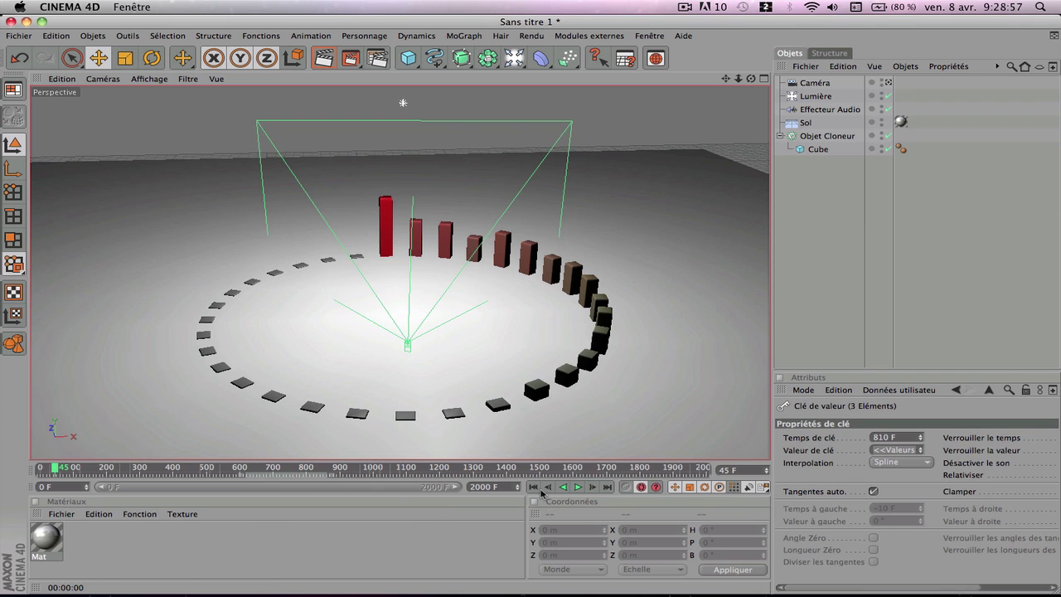
pyautogui.click(535, 488)
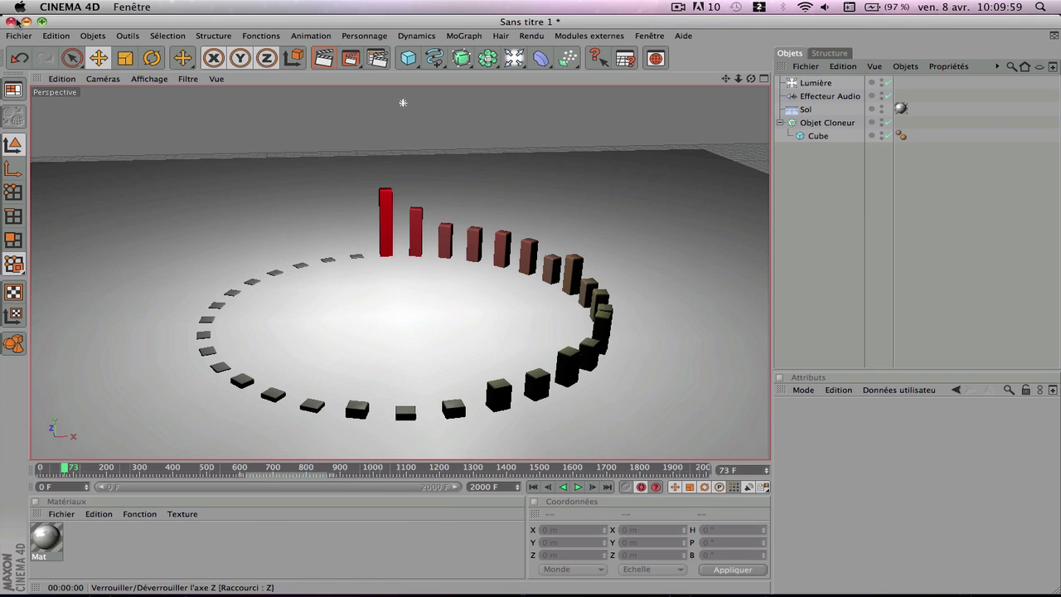
# Hide Cinema 4D, switch to Finder and open the rendered video "tuto suond.mov" from Macintosh HD
pyautogui.click(70, 6)
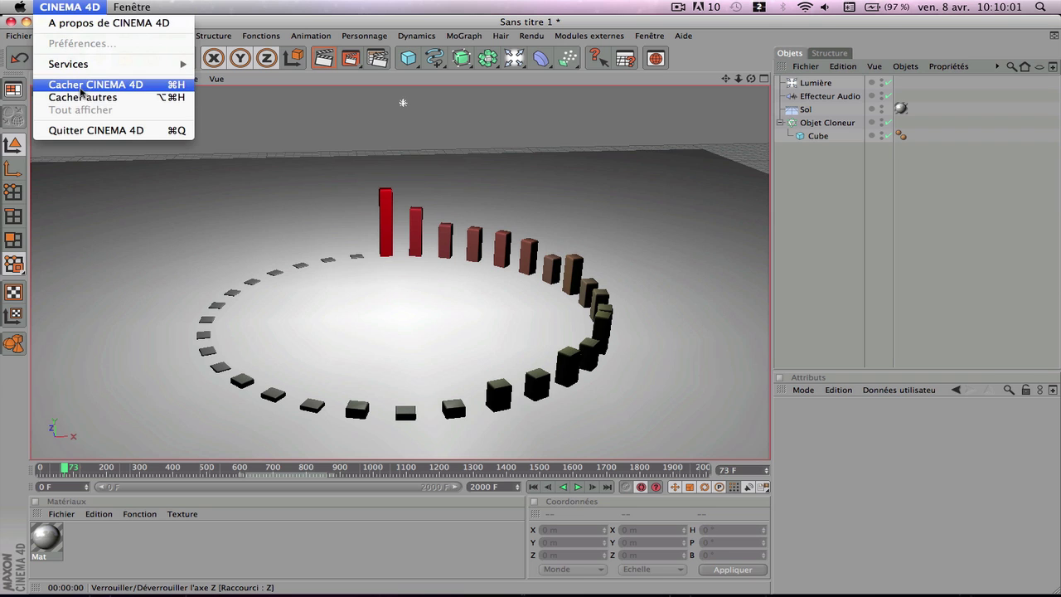
pyautogui.click(82, 85)
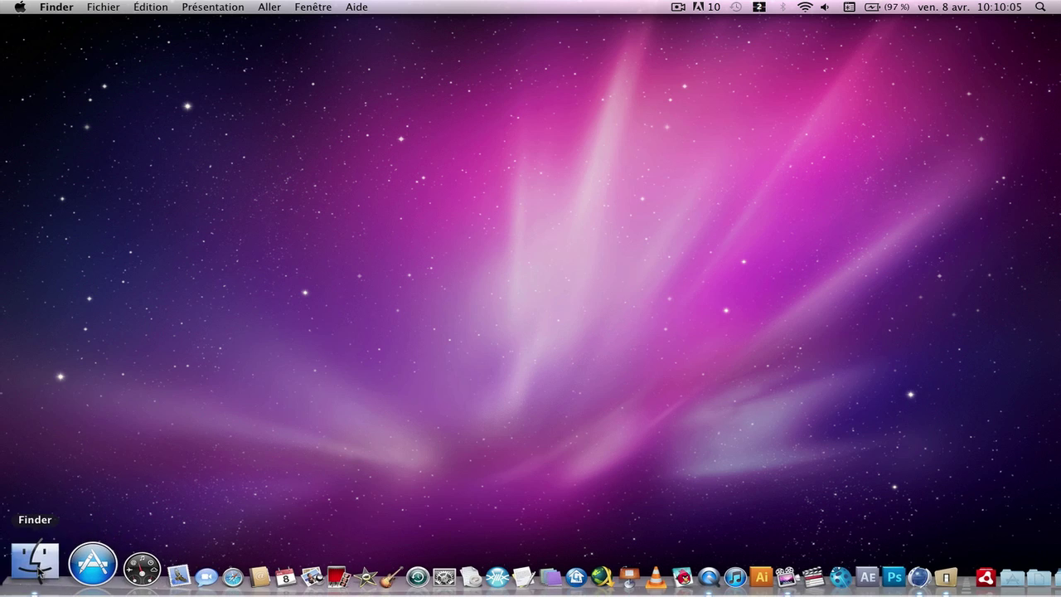
pyautogui.click(40, 570)
pyautogui.click(129, 97)
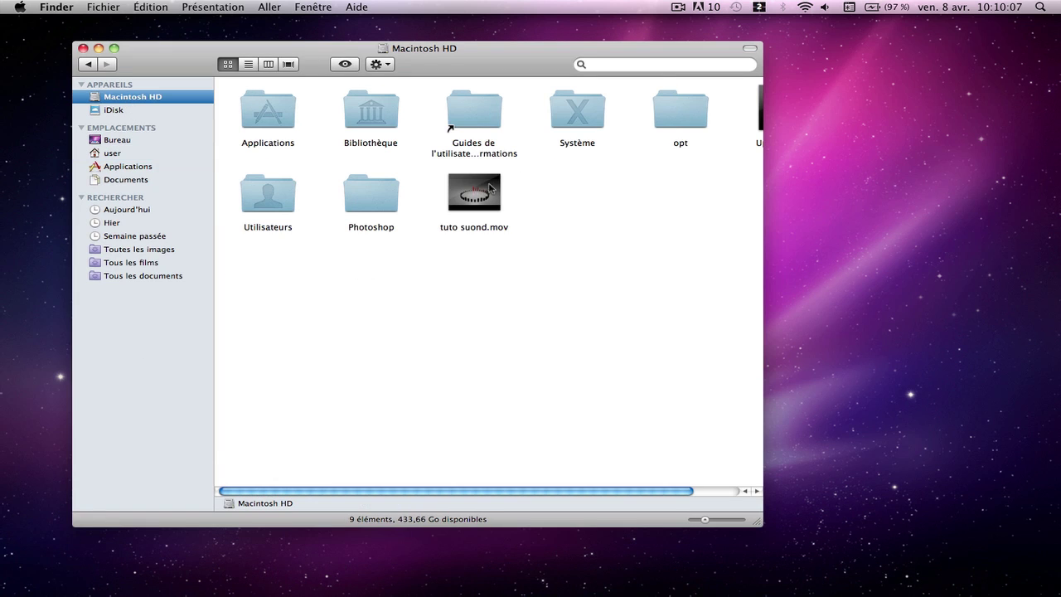
pyautogui.doubleClick(488, 202)
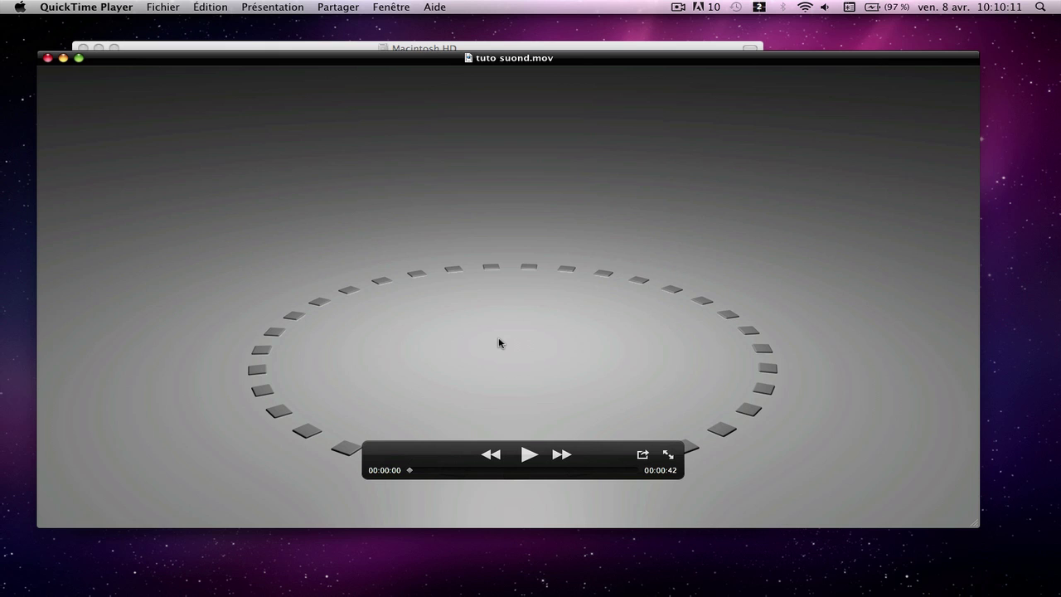
# Play the first seconds of the rendered cube animation, pause it and close the video
pyautogui.press('space')
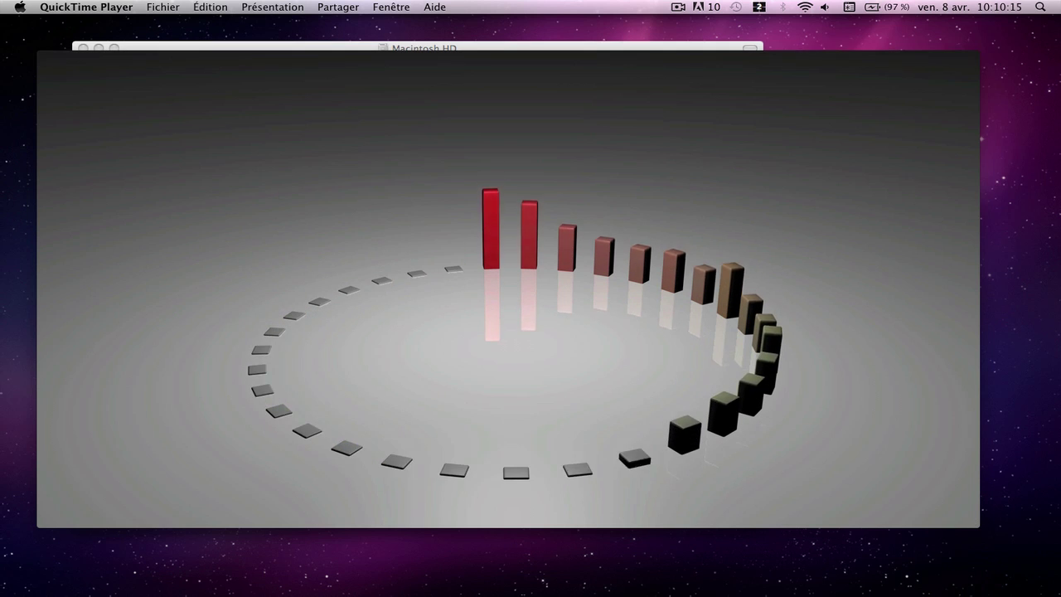
pyautogui.press('space')
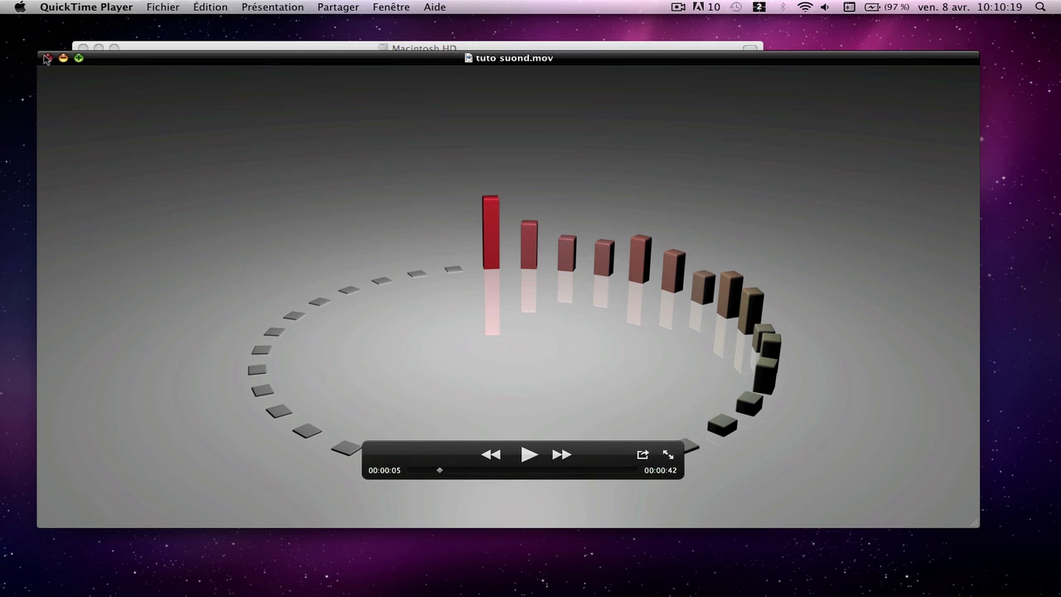
pyautogui.click(47, 58)
# Open "tuto suond.mov" from Macintosh HD with Adobe After Effects CS5 and close the Finder window
pyautogui.rightClick(484, 192)
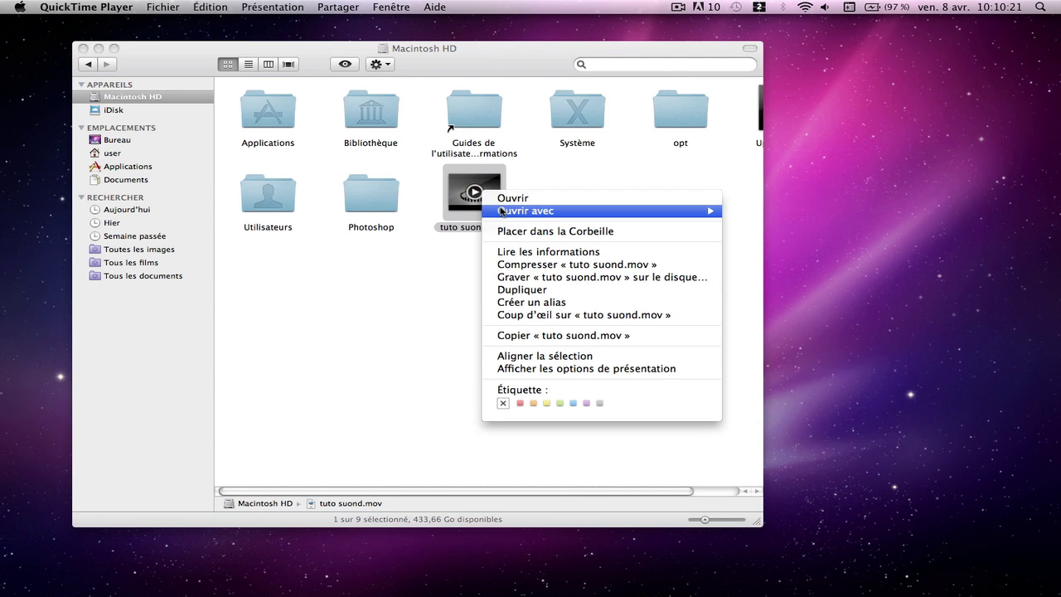
pyautogui.moveTo(715, 204)
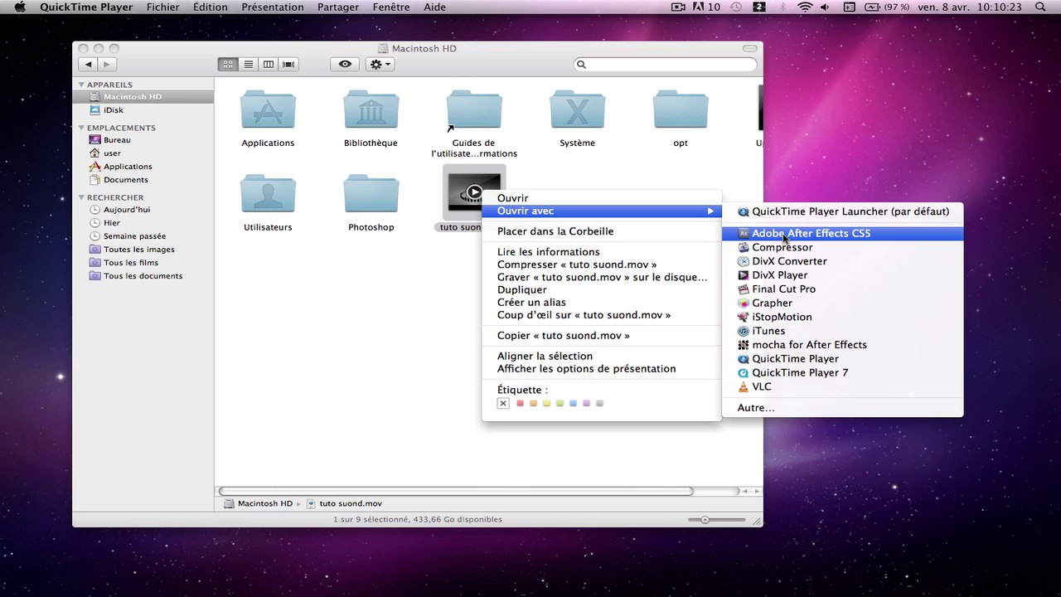
pyautogui.click(791, 233)
pyautogui.click(81, 48)
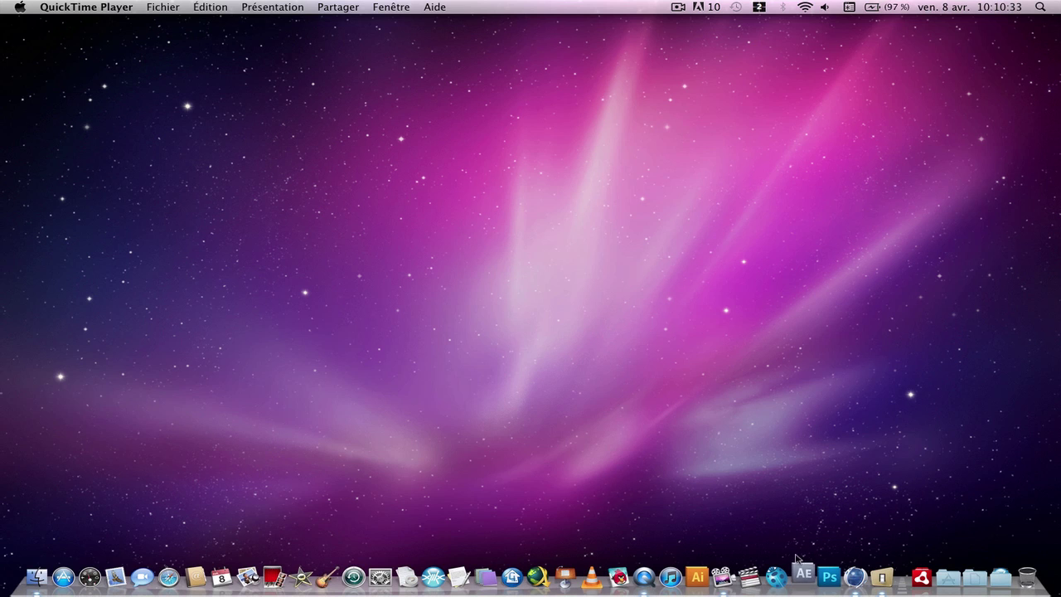
# Quit the unneeded background application and dismiss the After Effects startup alert about duplicate Motion Vectors: Create modules
pyautogui.rightClick(876, 563)
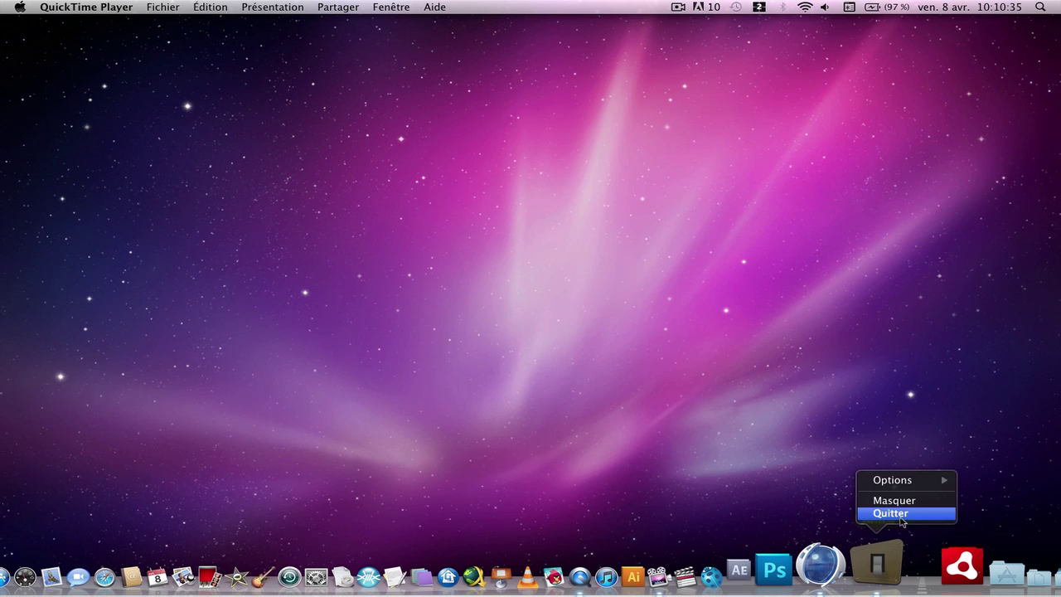
pyautogui.click(901, 515)
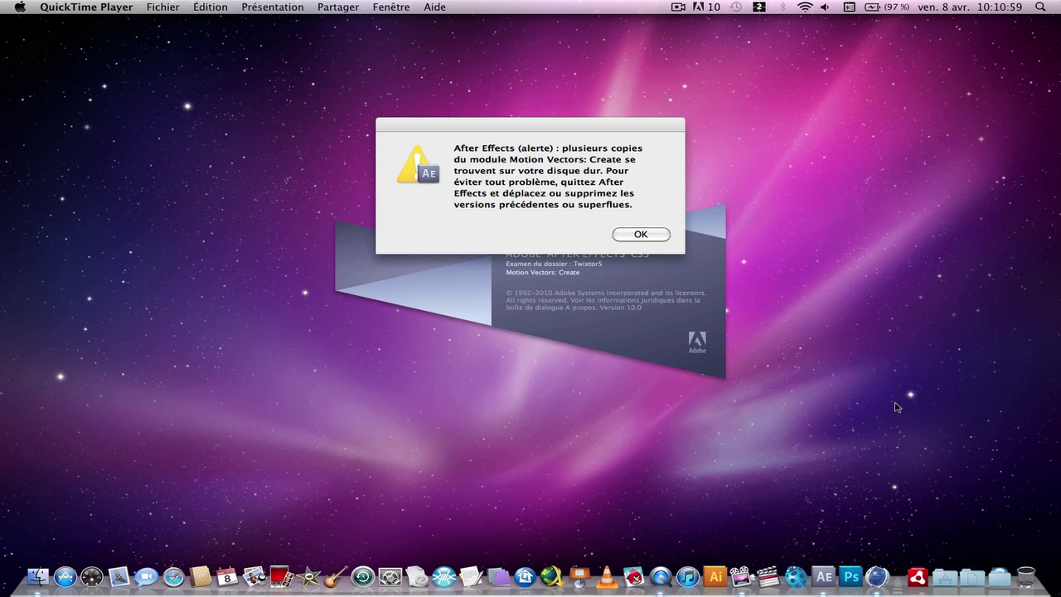
pyautogui.click(628, 233)
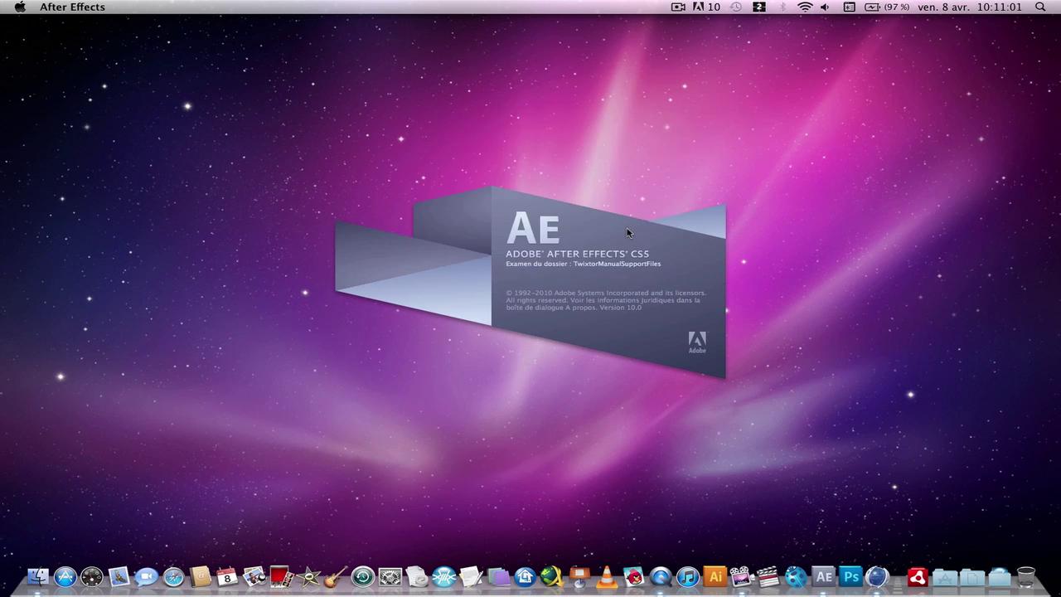
pyautogui.click(628, 232)
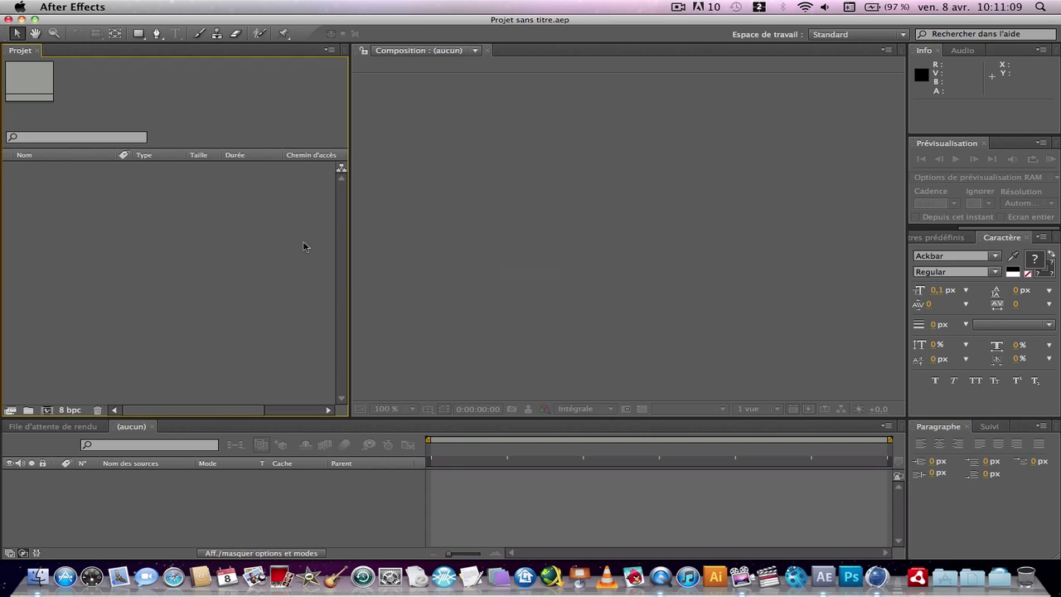
pyautogui.click(71, 178)
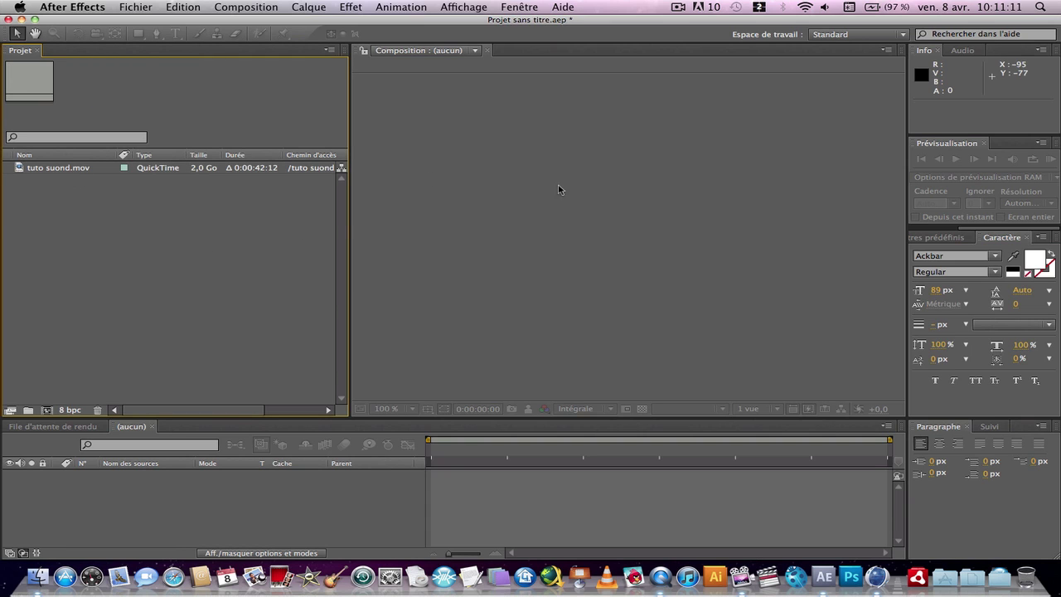
pyautogui.click(539, 203)
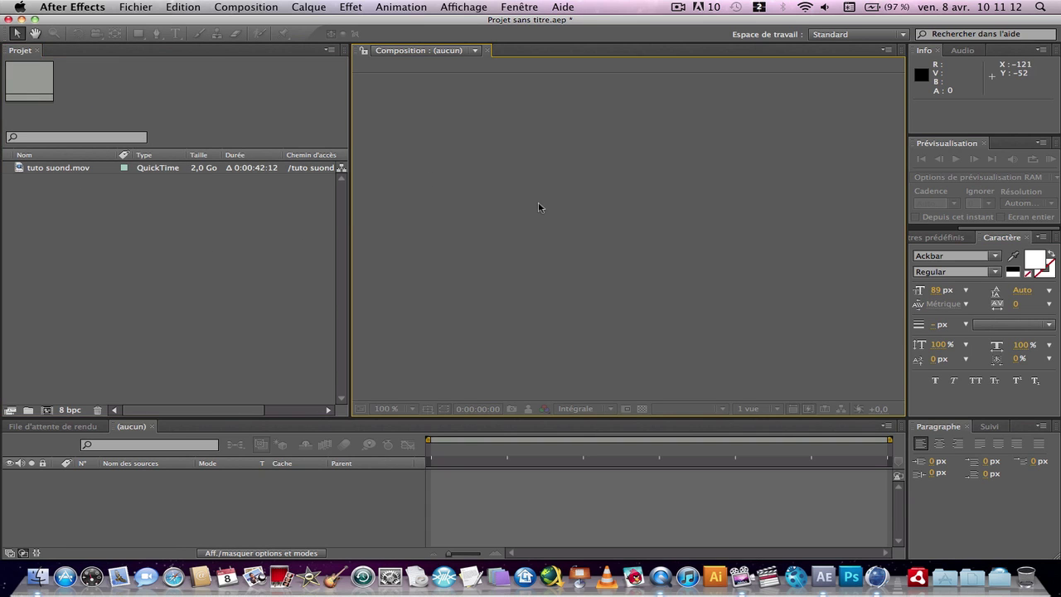
pyautogui.click(357, 487)
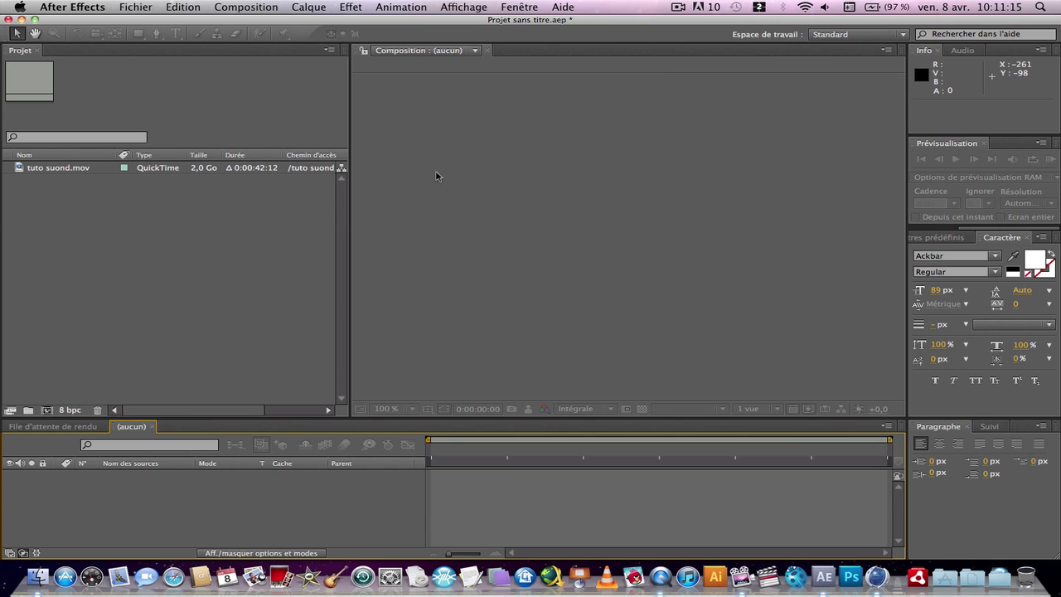
# Rename the "tuto suond.mov" footage in the project as Video
pyautogui.click(62, 169)
pyautogui.press('Return')
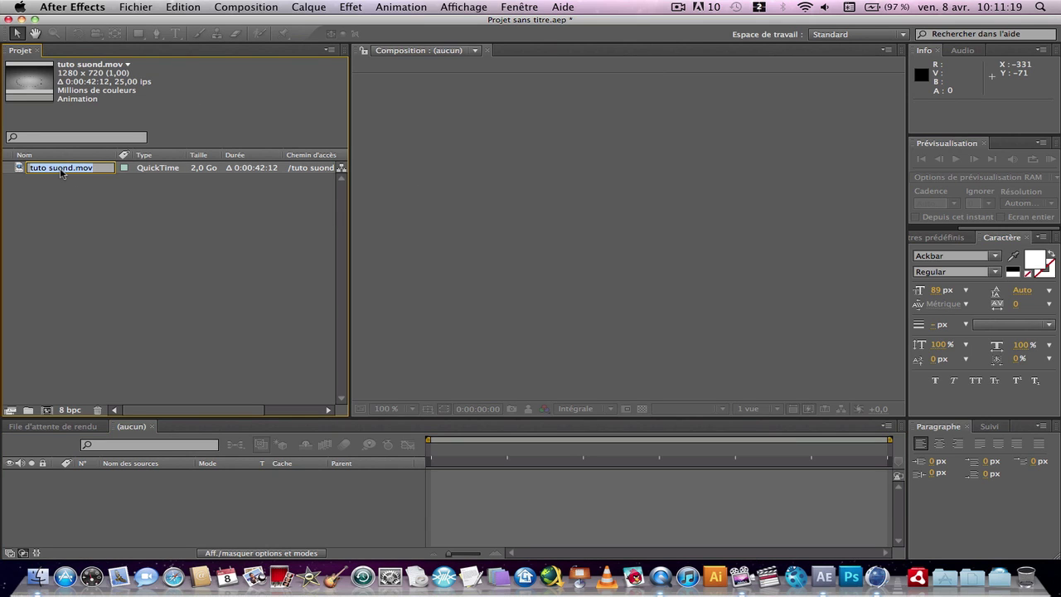
pyautogui.write('T')
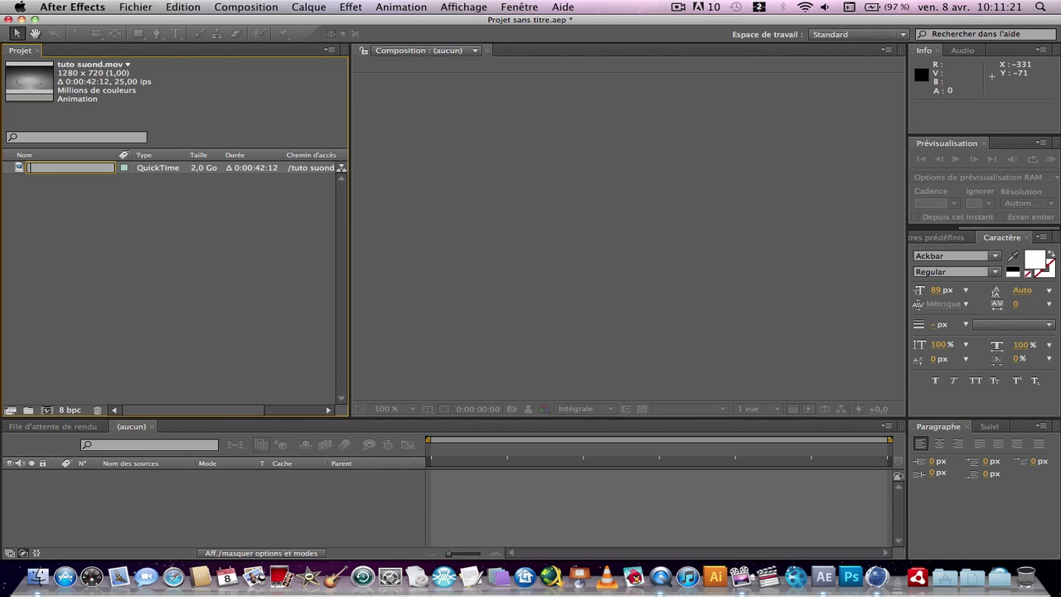
pyautogui.write('ideo')
pyautogui.press('Return')
pyautogui.click(75, 186)
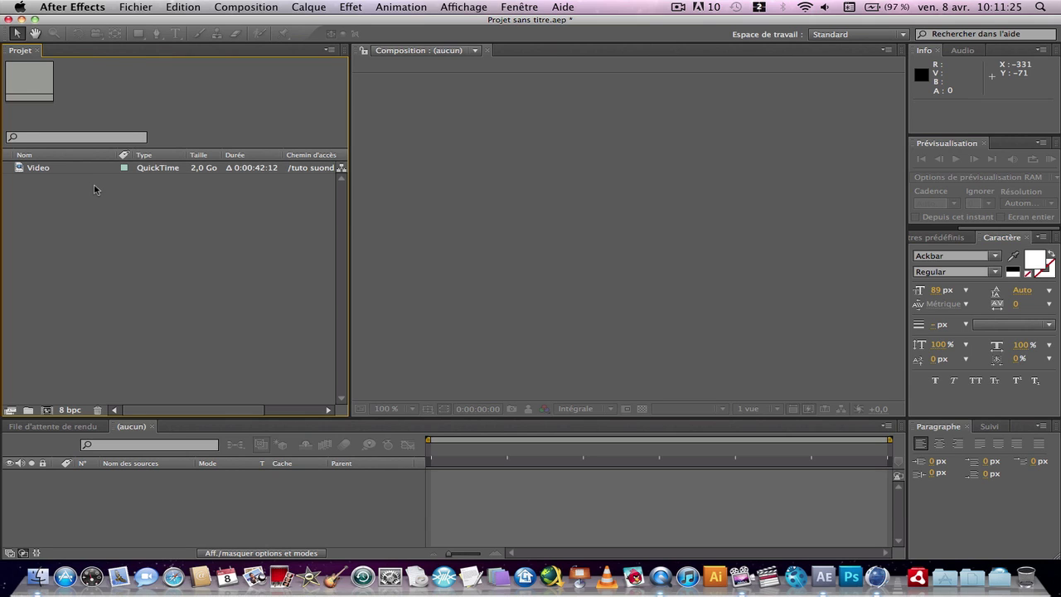
# Import the audio file Uprising.wav from Macintosh HD into the project
pyautogui.rightClick(93, 189)
pyautogui.moveTo(137, 235)
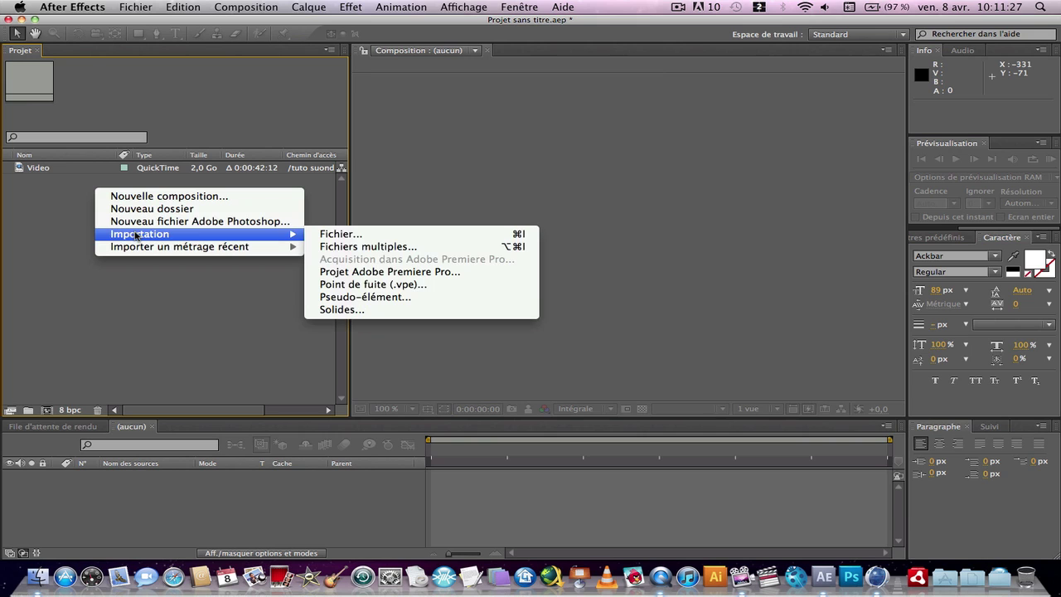
pyautogui.click(332, 235)
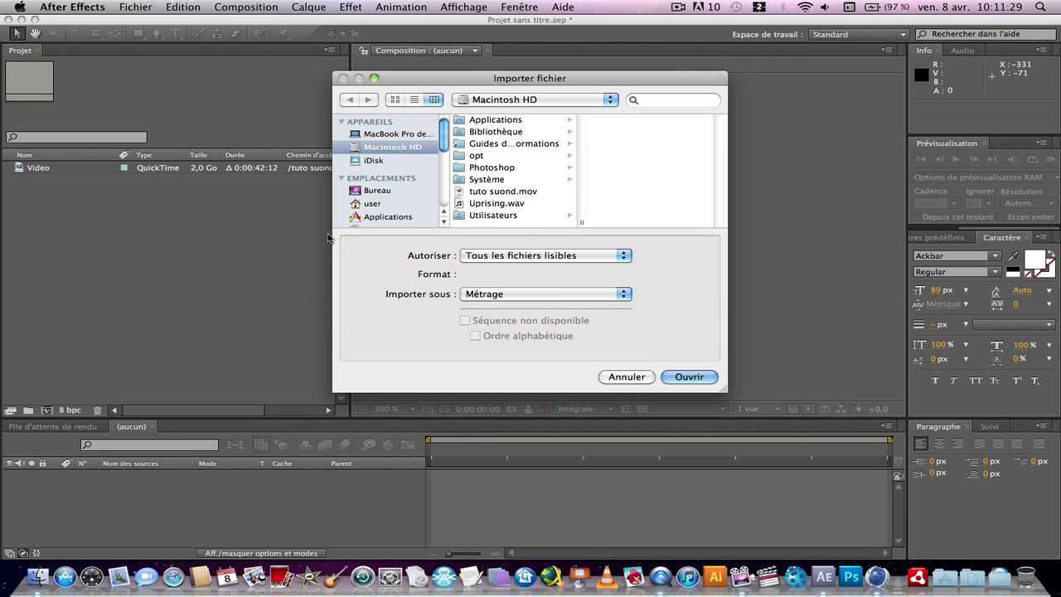
pyautogui.click(502, 203)
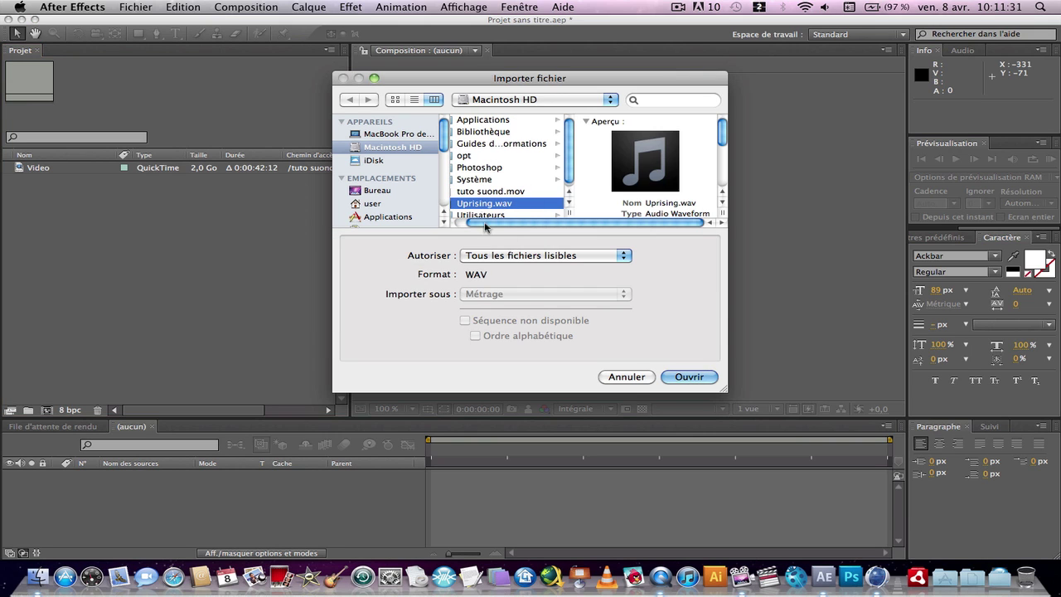
pyautogui.click(688, 377)
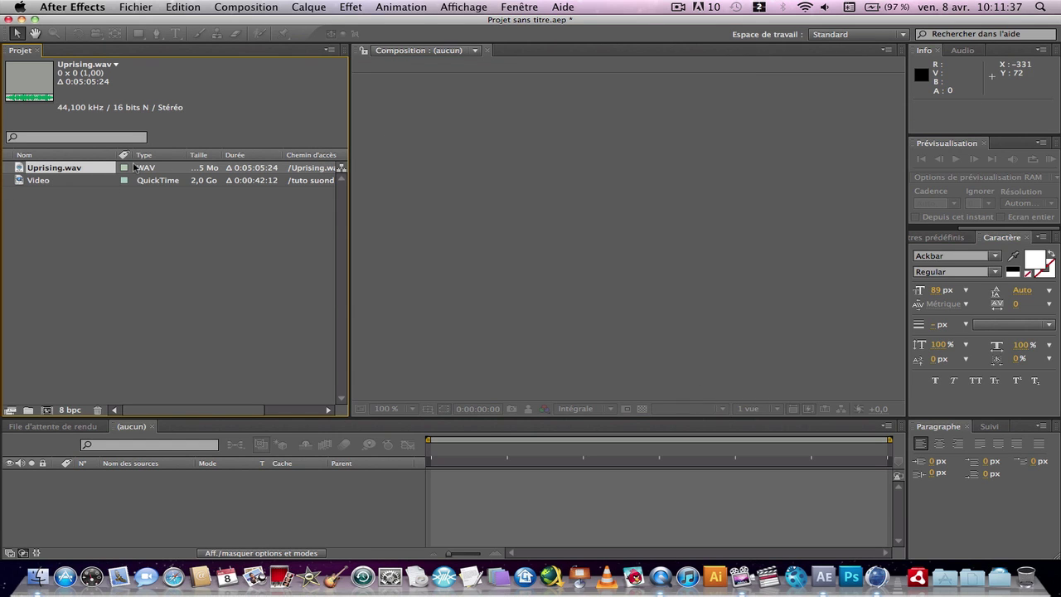
# Create a composition from the Video footage, display it at 50 % and add Uprising.wav as a layer below the video
pyautogui.click(53, 182)
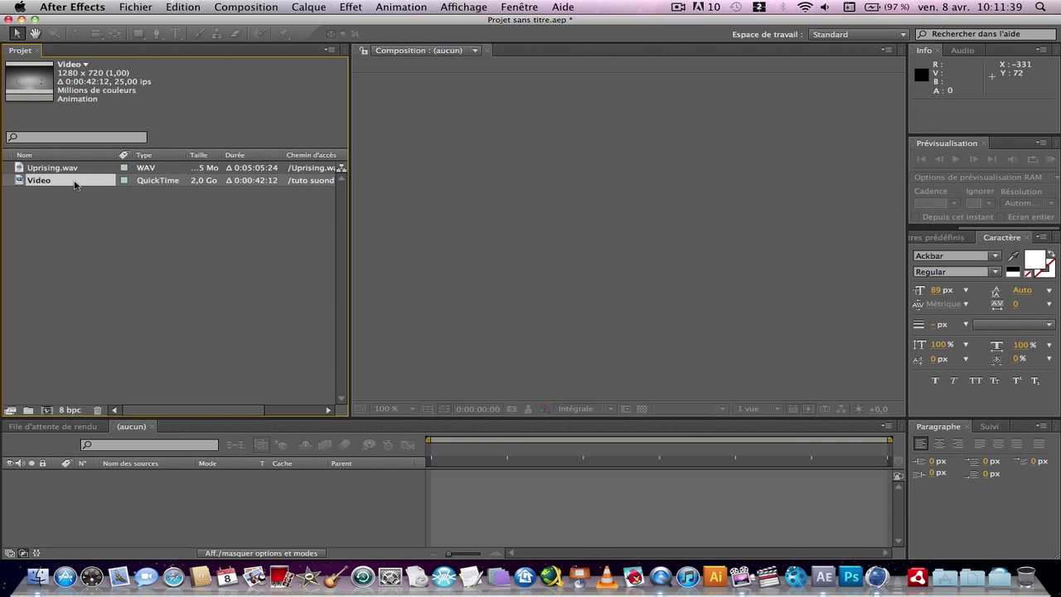
pyautogui.moveTo(74, 182); pyautogui.dragTo(77, 517)
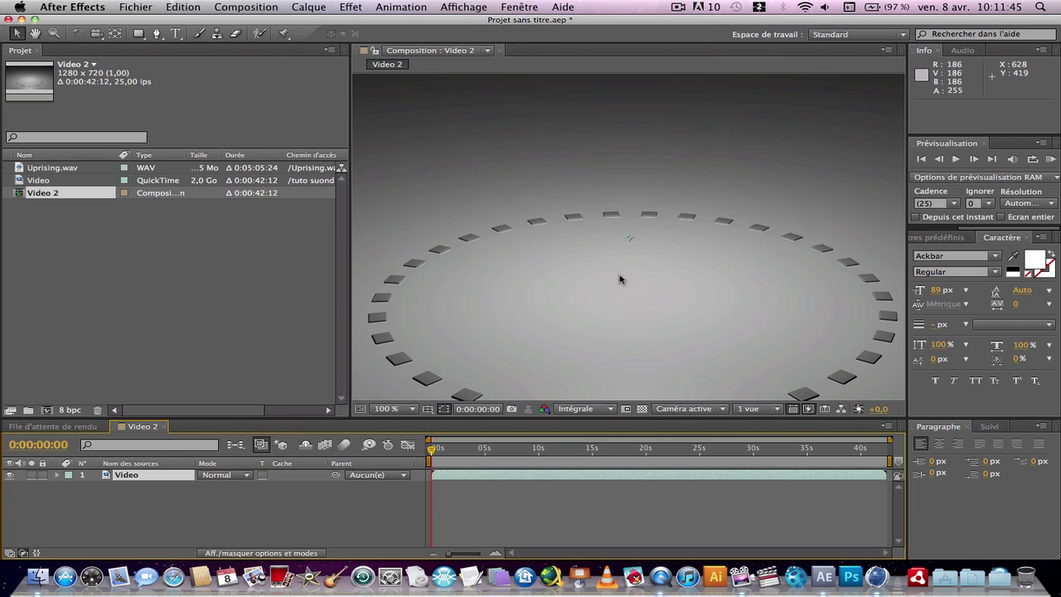
pyautogui.click(407, 410)
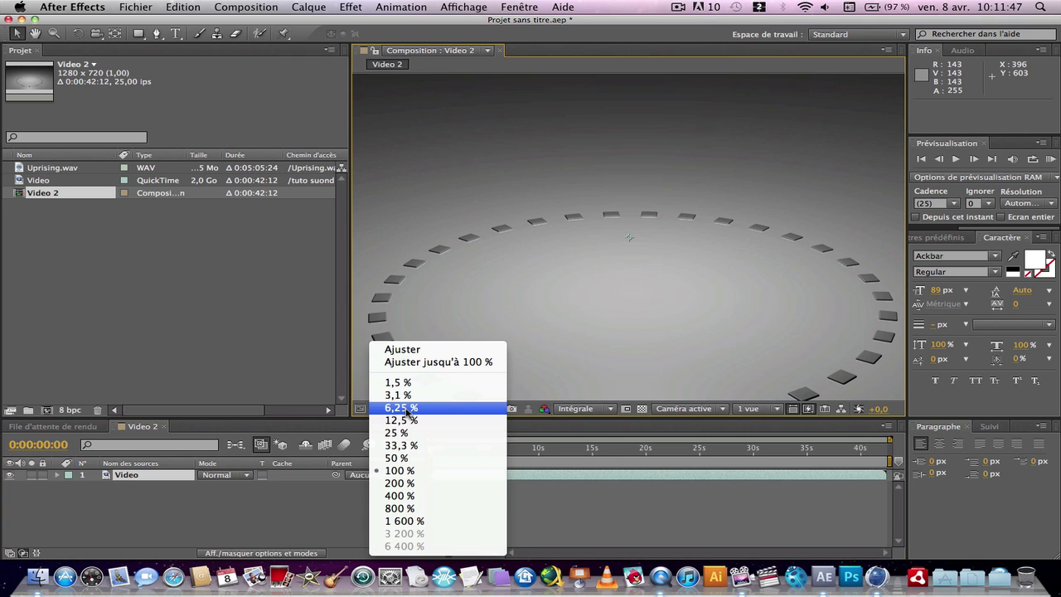
pyautogui.click(406, 458)
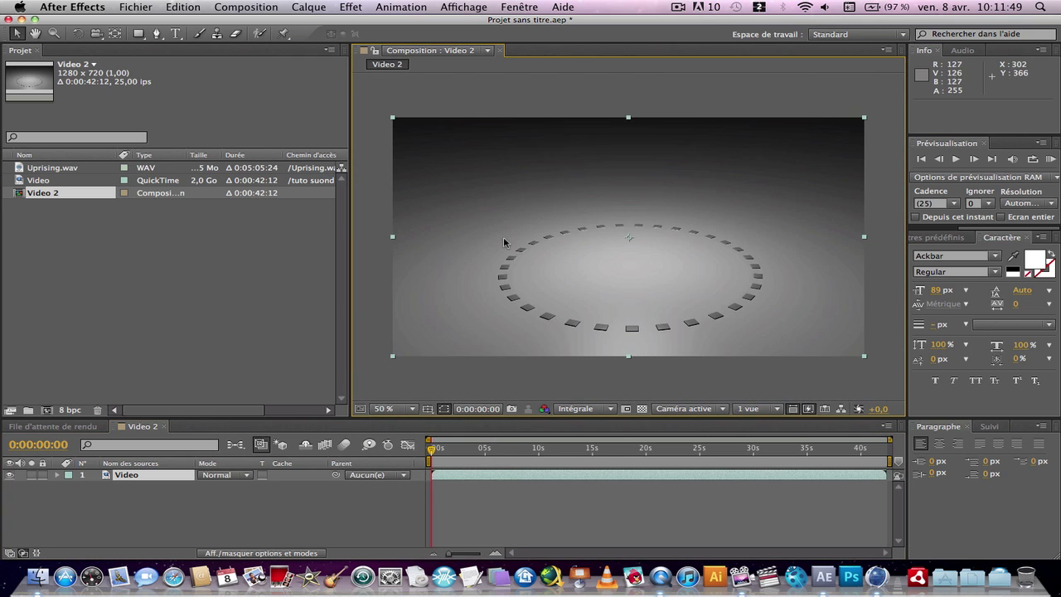
pyautogui.moveTo(53, 171); pyautogui.dragTo(84, 508)
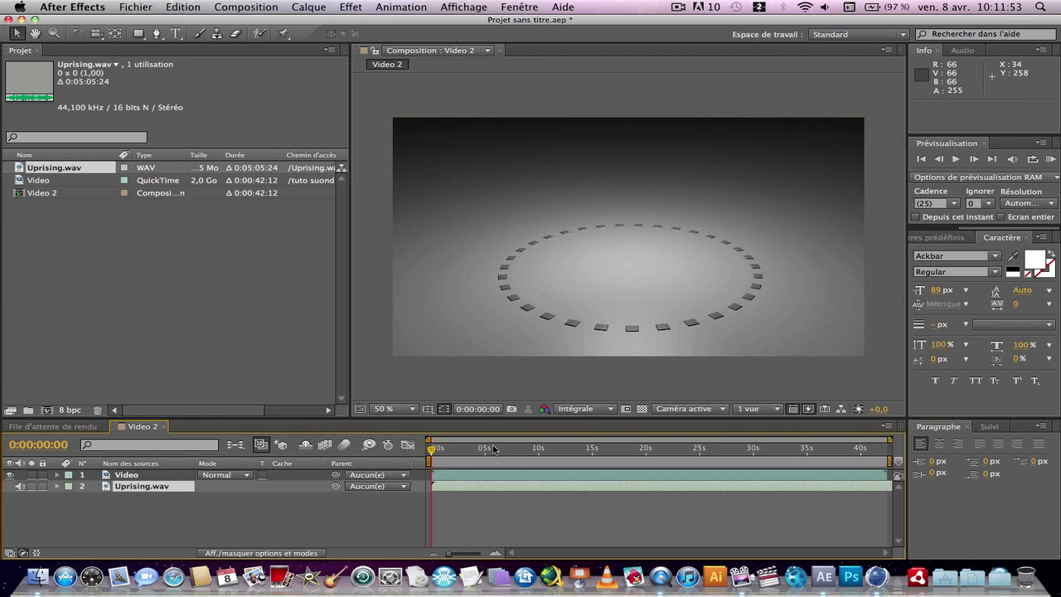
# Run RAM previews of the opening seconds of the composition to check the cubes against the music
pyautogui.click(975, 159)
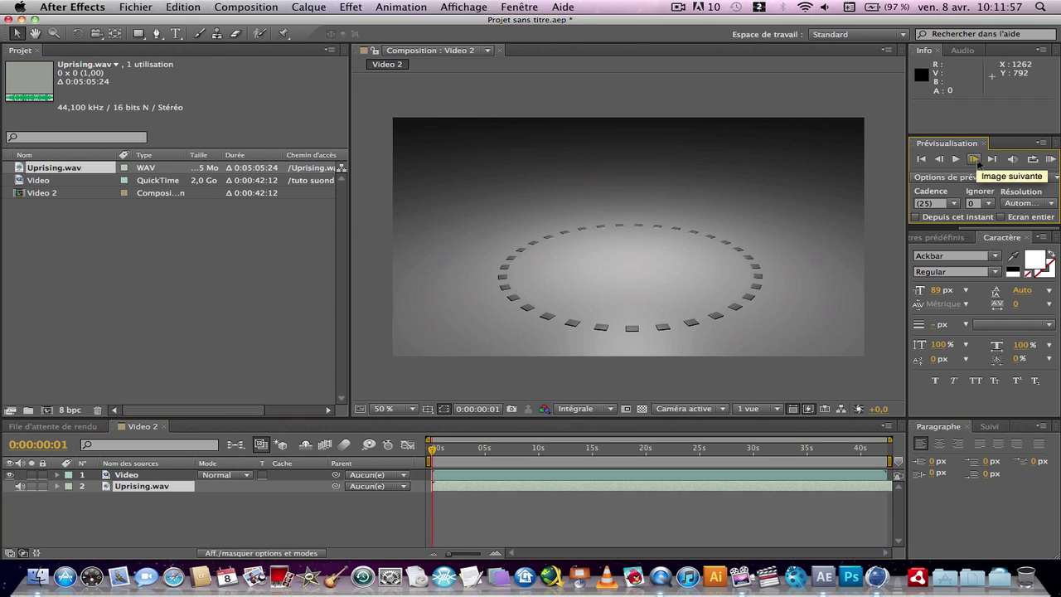
pyautogui.click(1052, 162)
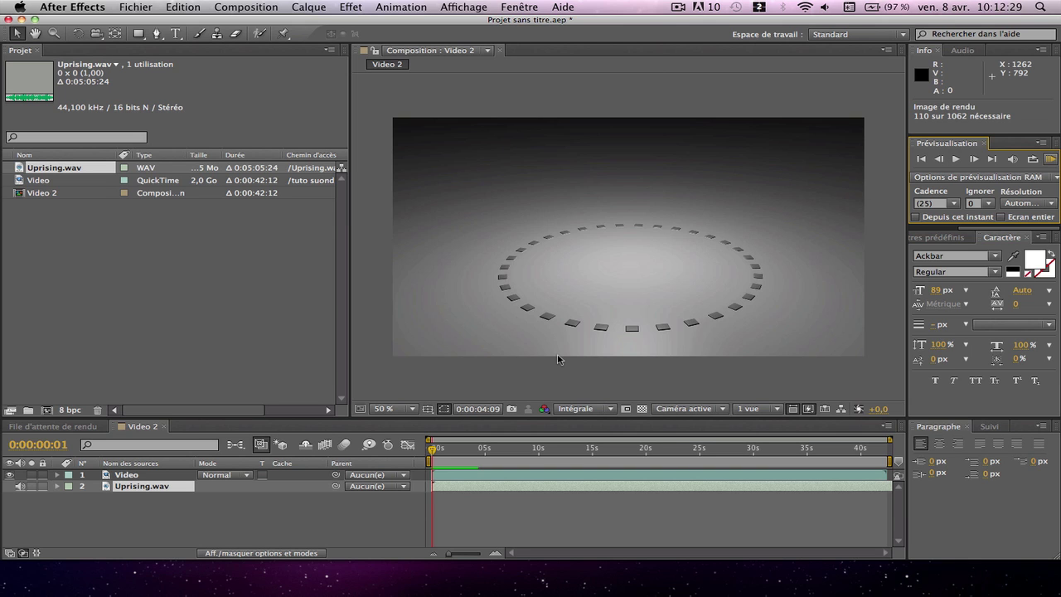
pyautogui.press('super+Tab')
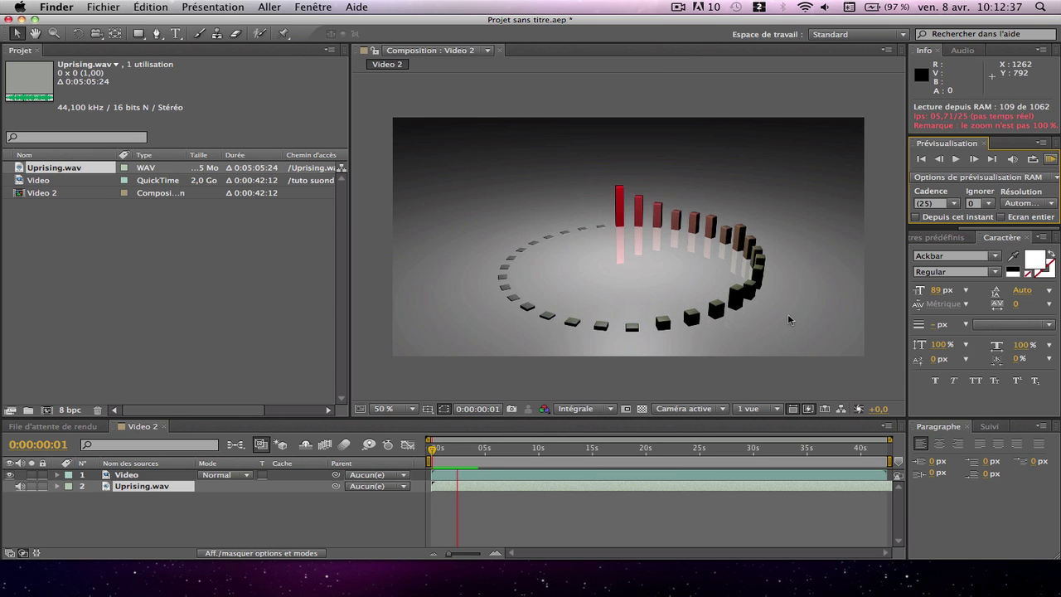
pyautogui.press('space')
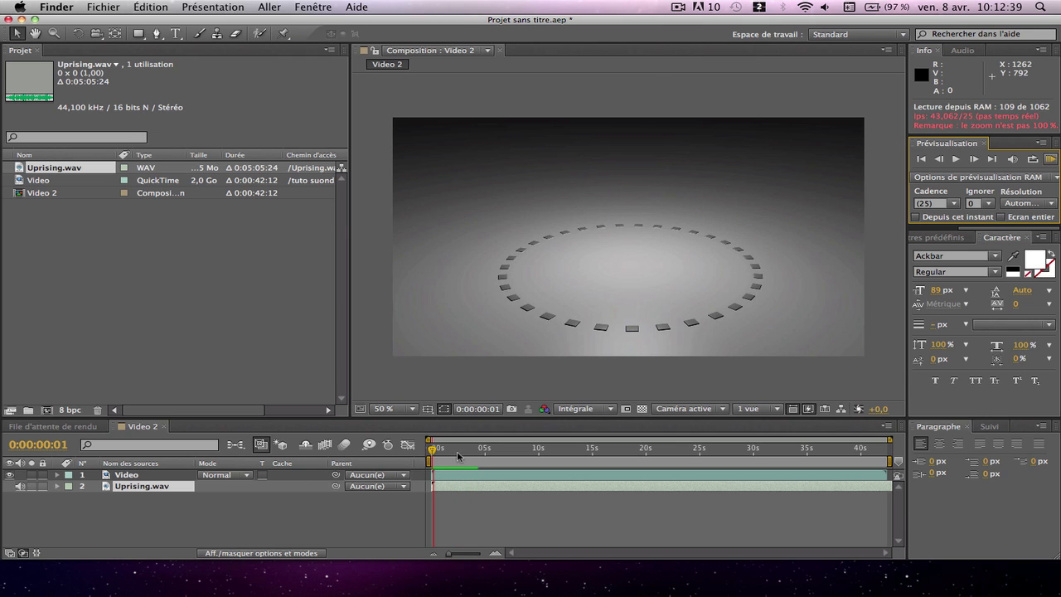
pyautogui.click(956, 159)
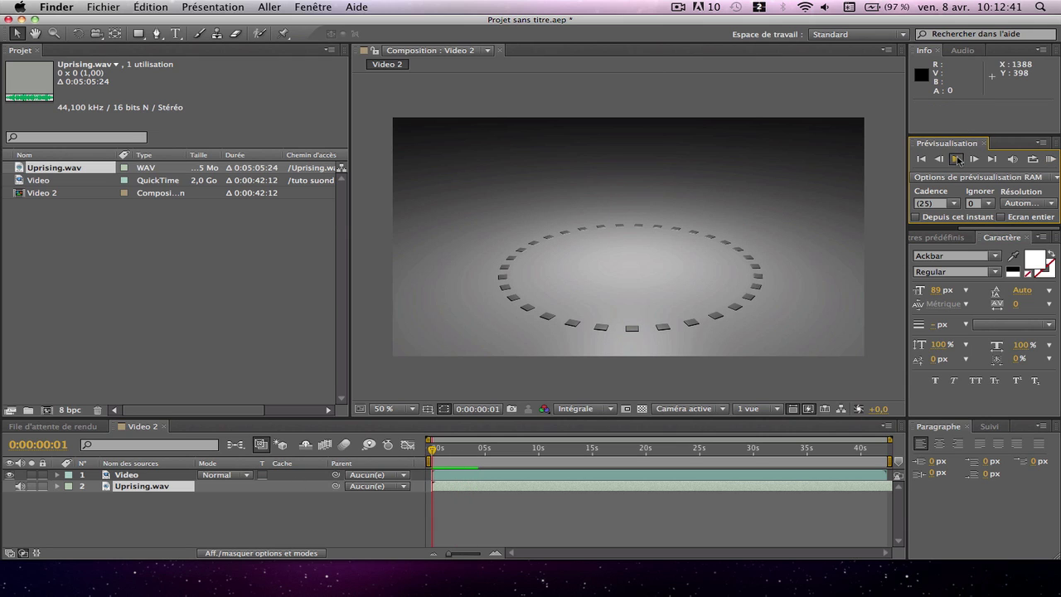
pyautogui.click(1050, 159)
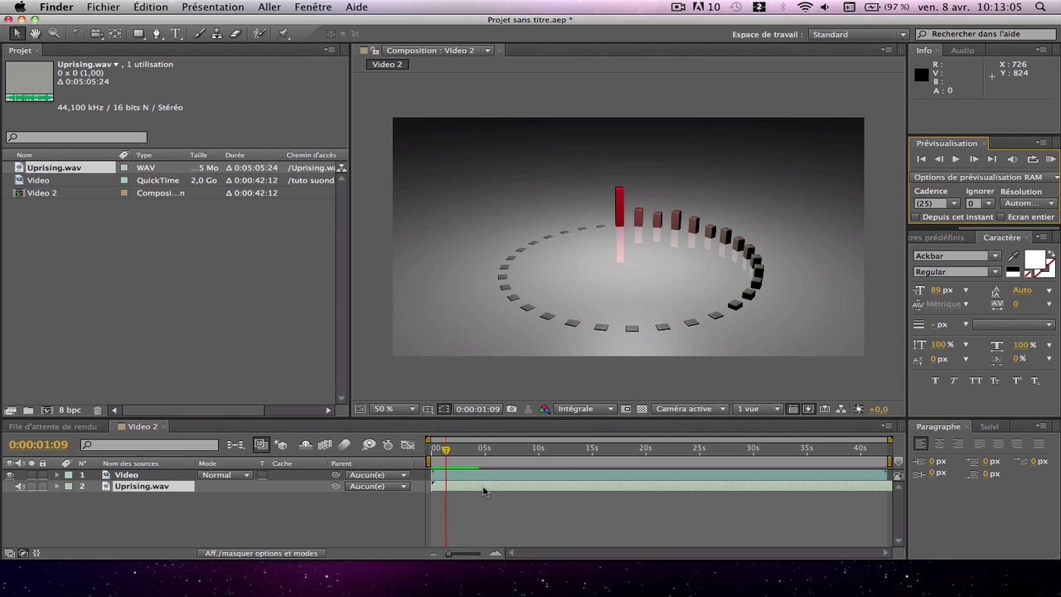
# Switch to Cinema 4D and display the parameters of the Effecteur Audio object
pyautogui.moveTo(720, 590)
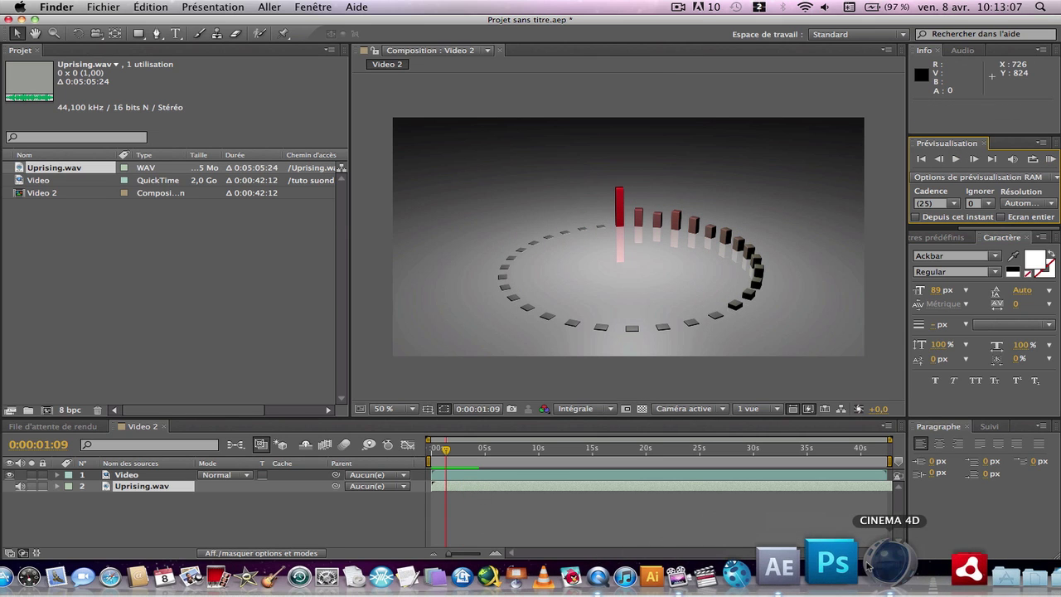
pyautogui.click(869, 566)
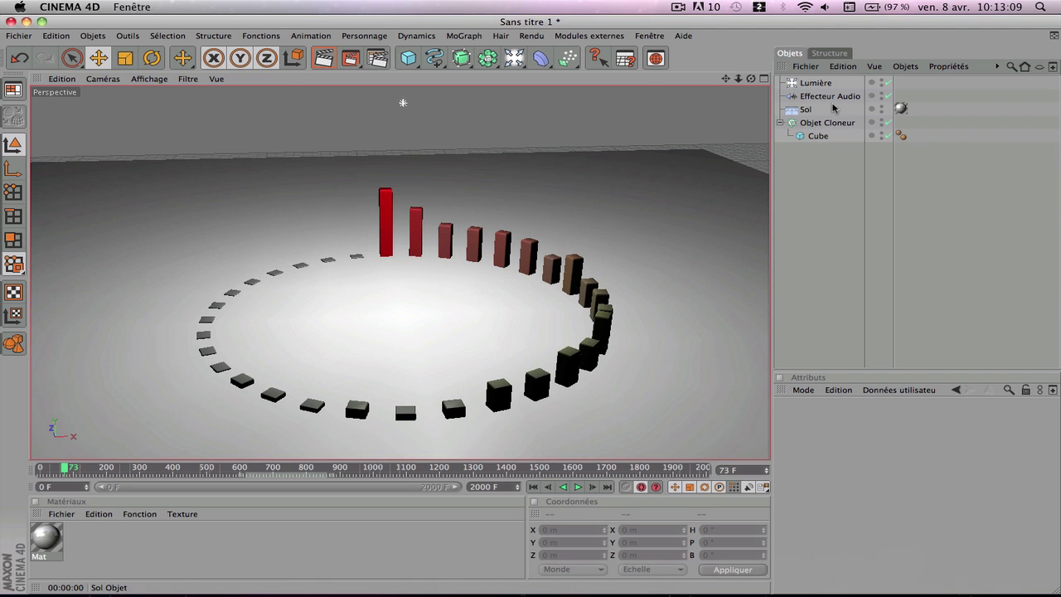
pyautogui.click(820, 96)
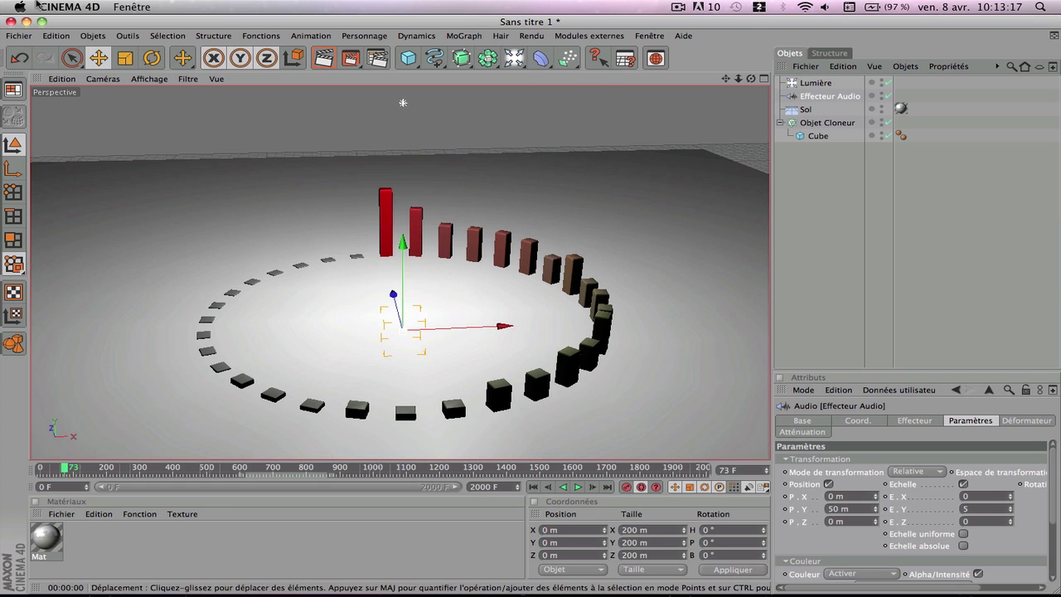
# Switch to After Effects and send the Video 2 composition to the render queue with the Make Movie command
pyautogui.moveTo(2, 2)
pyautogui.click(456, 171)
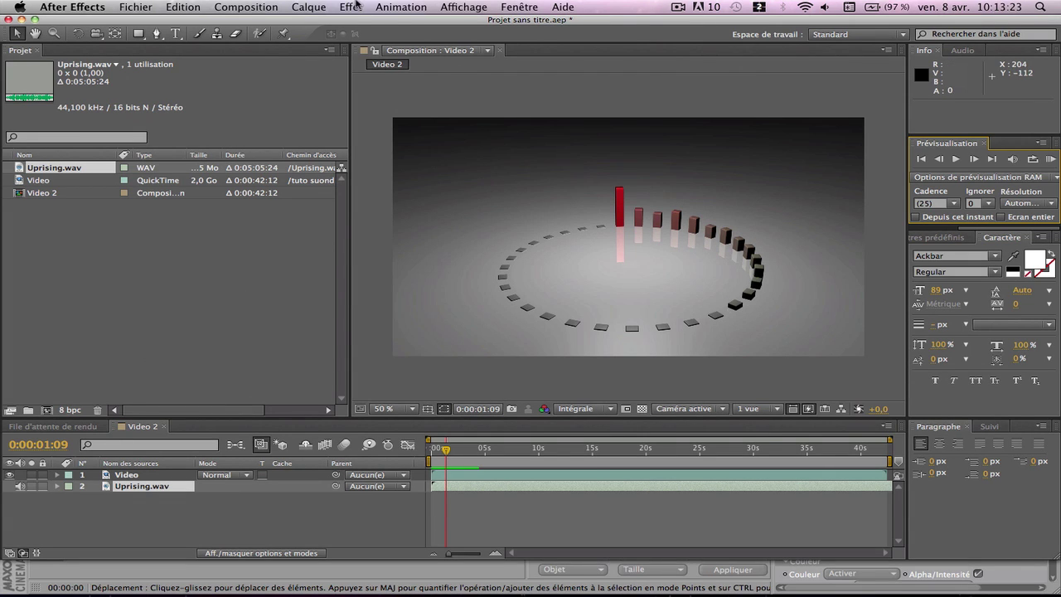
pyautogui.click(237, 6)
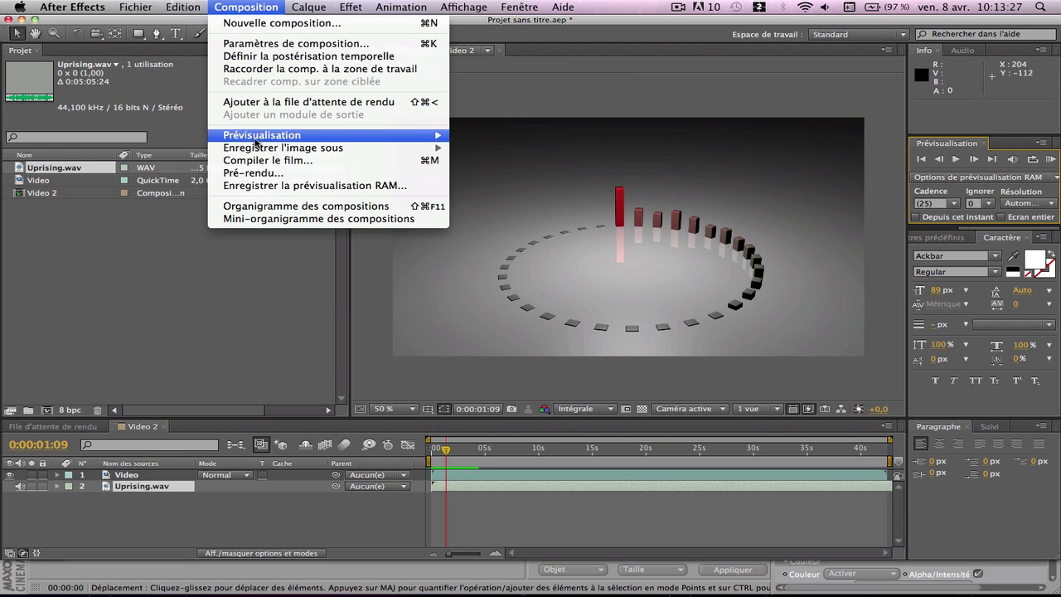
pyautogui.click(255, 159)
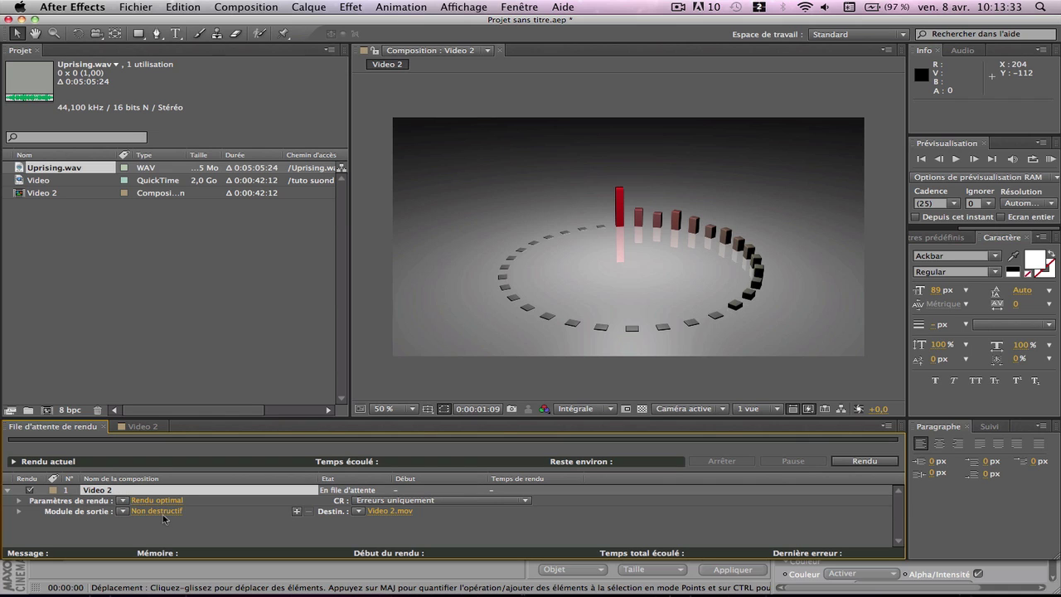
# Name the queued movie's output file Tuto son fini, saved in the Bureau folder, and start the render
pyautogui.click(390, 511)
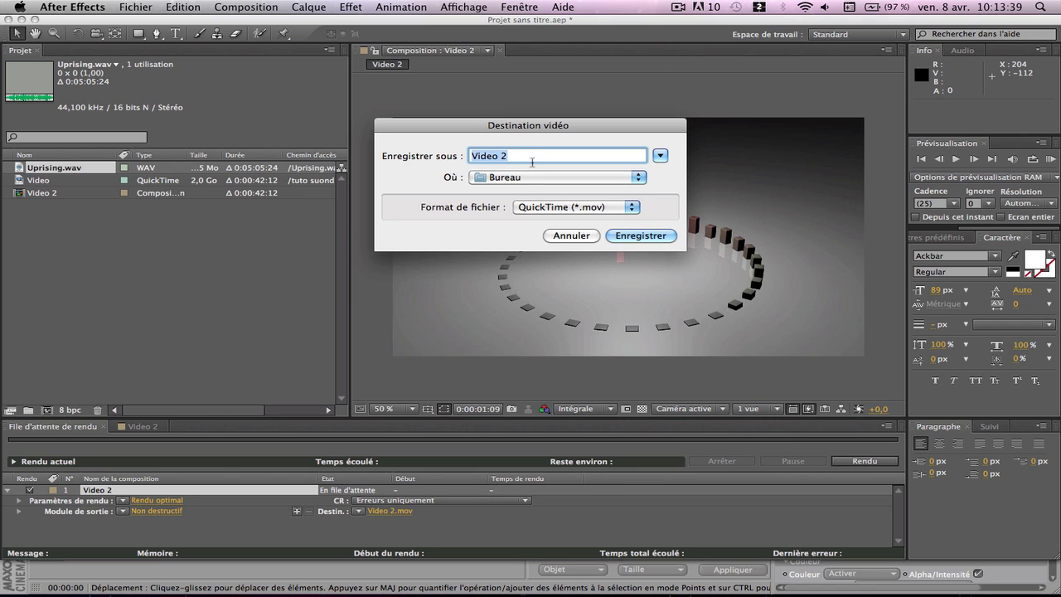
pyautogui.write('Tuto son fini')
pyautogui.press('Return')
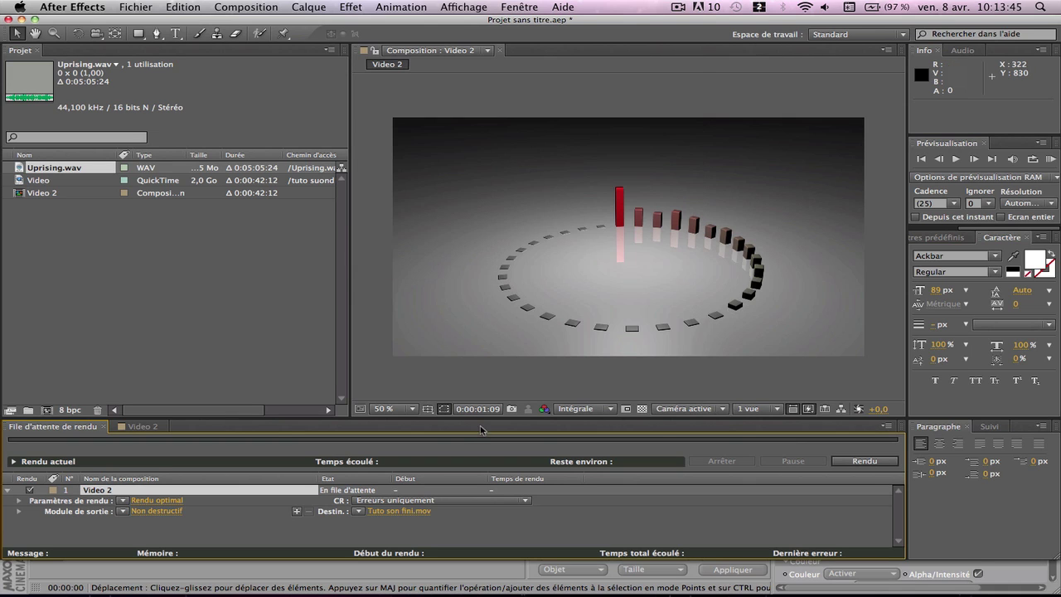
pyautogui.click(844, 463)
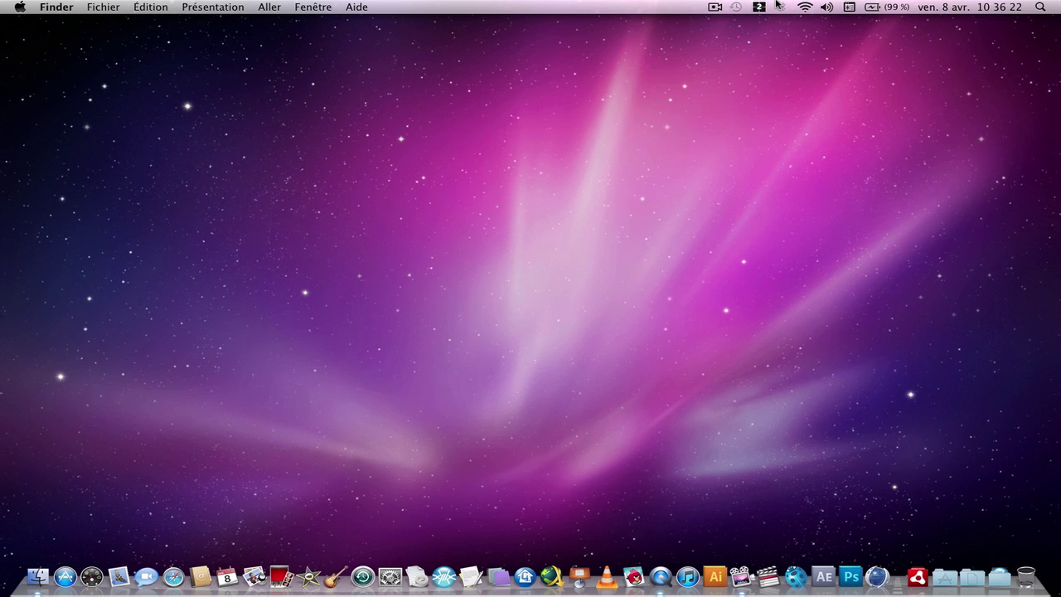
pyautogui.hotkey('ctrl', '1')
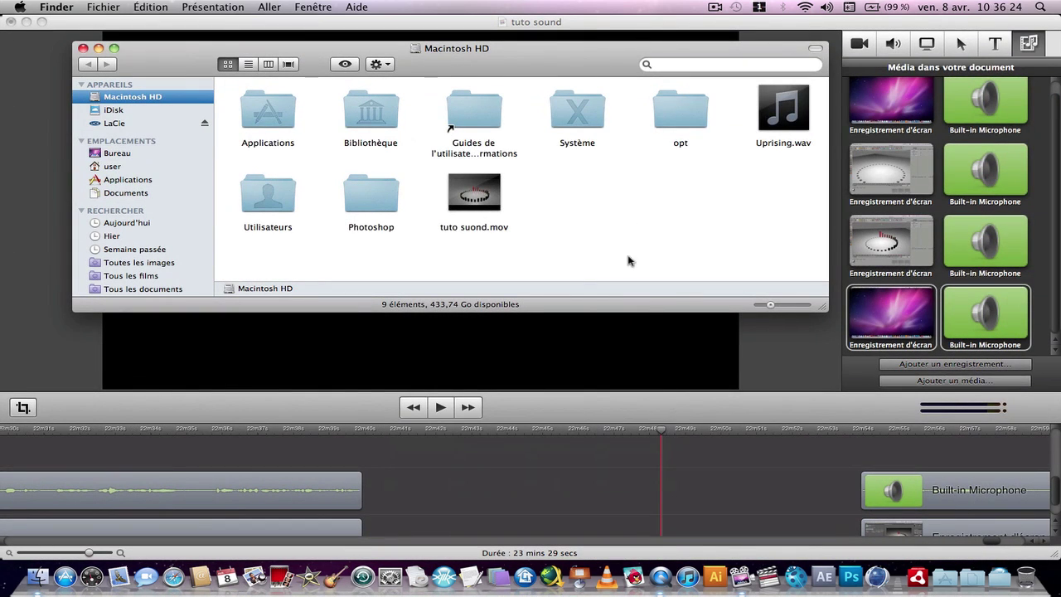
pyautogui.click(779, 341)
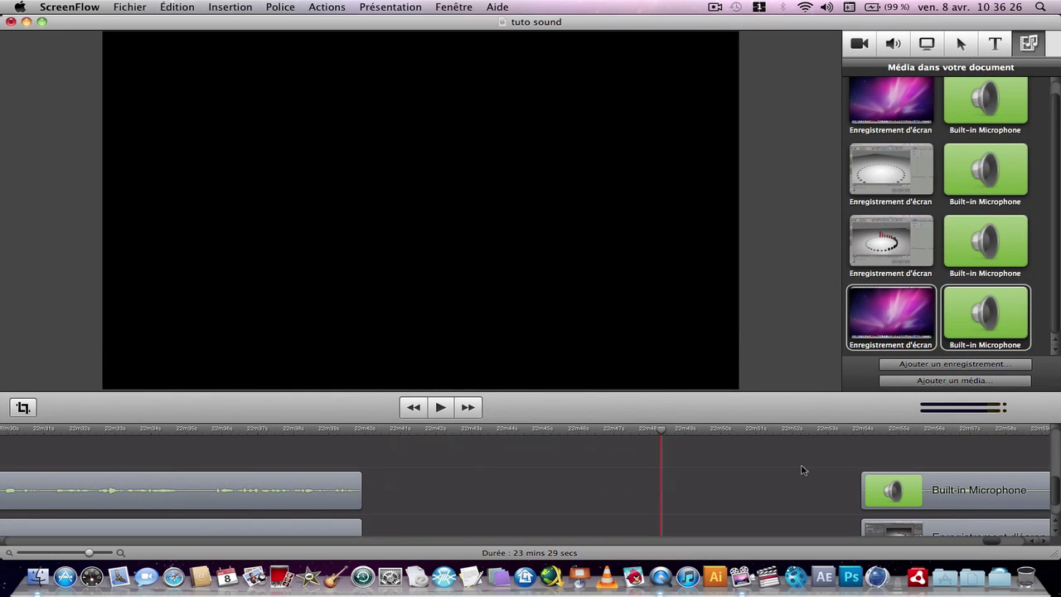
pyautogui.scroll(-2, 803, 466)
pyautogui.hscroll(4, 804, 467)
pyautogui.hscroll(-2, 802, 469)
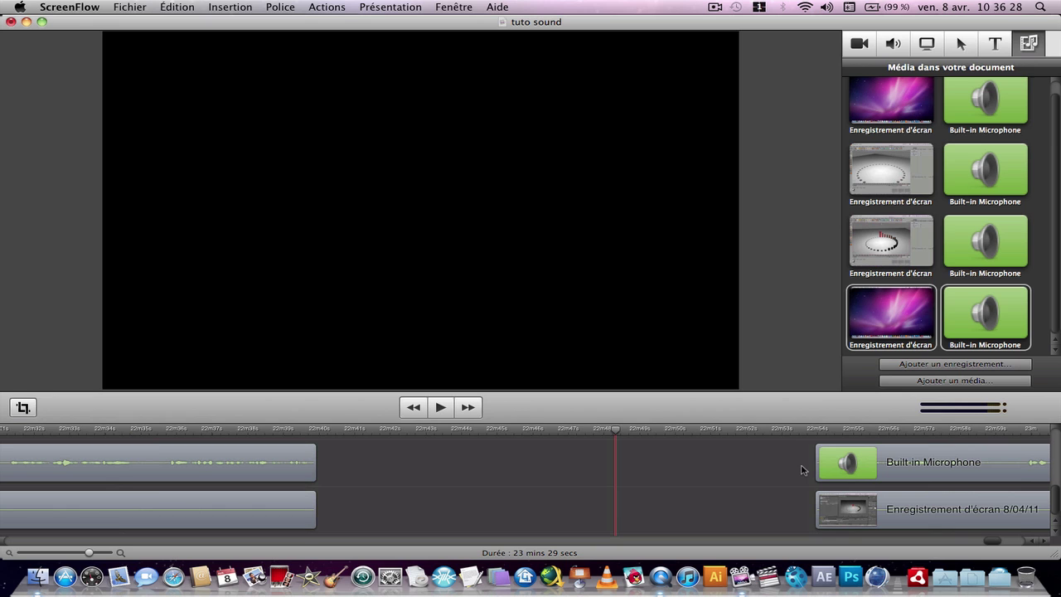
pyautogui.hotkey('ctrl', '2')
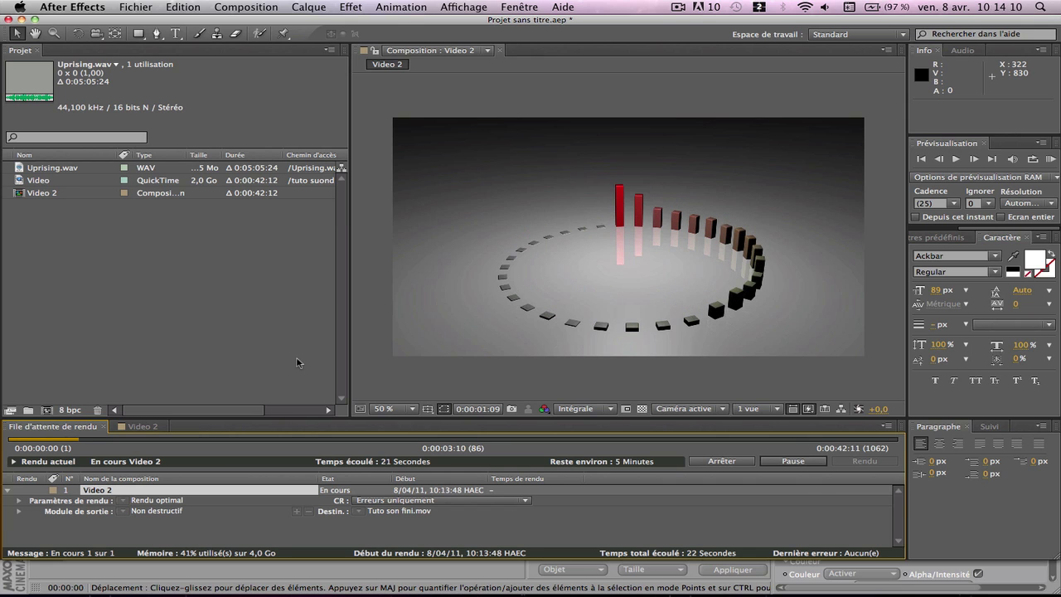
pyautogui.hotkey('ctrl', 'Right')
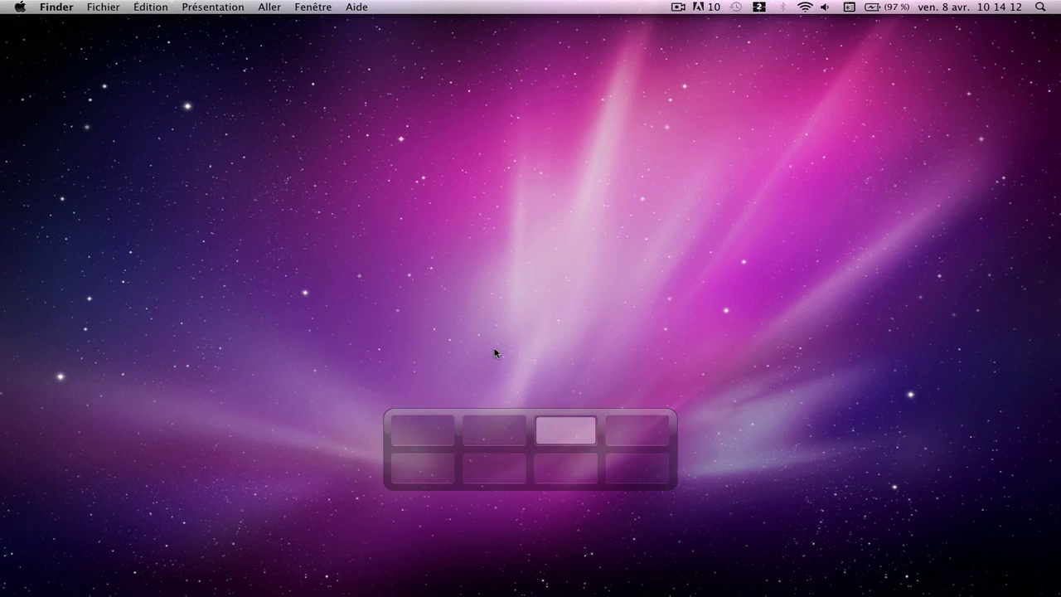